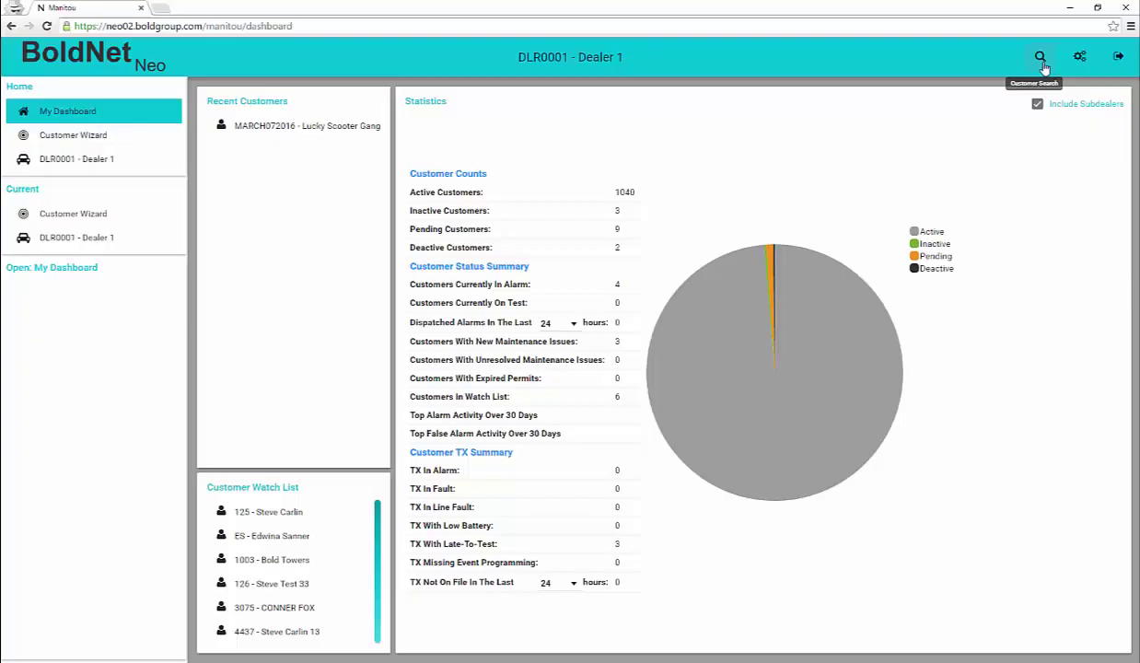
Search customers for 'snoopy' and open the MARCH072016 Lucky Scooter Gang account from the results
left_click(1044, 63)
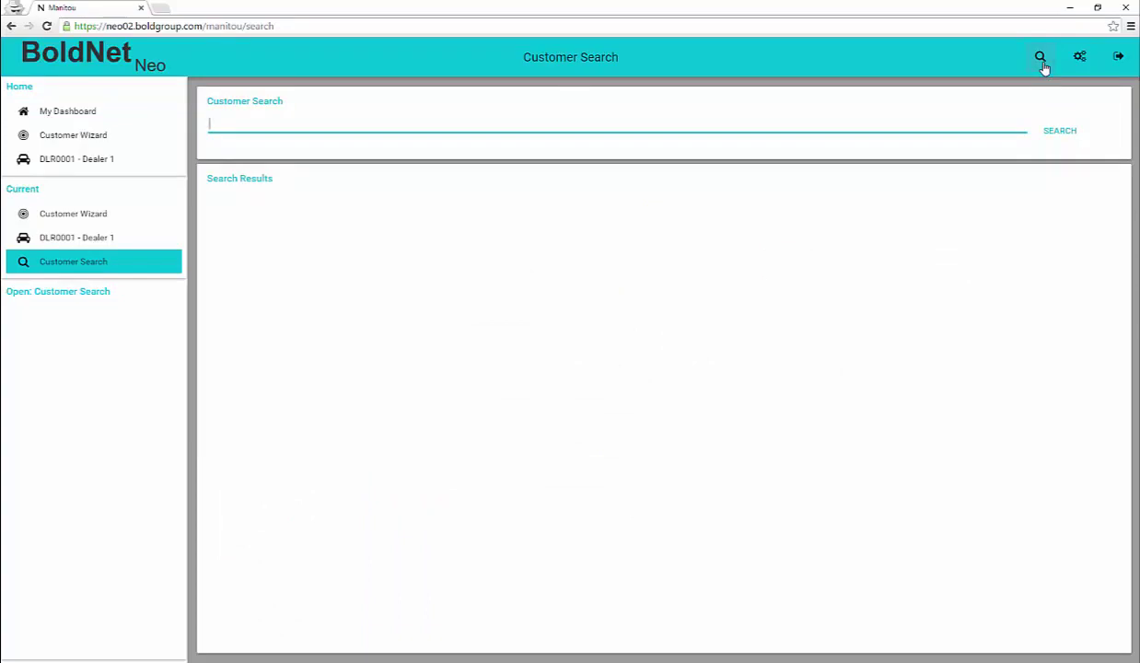
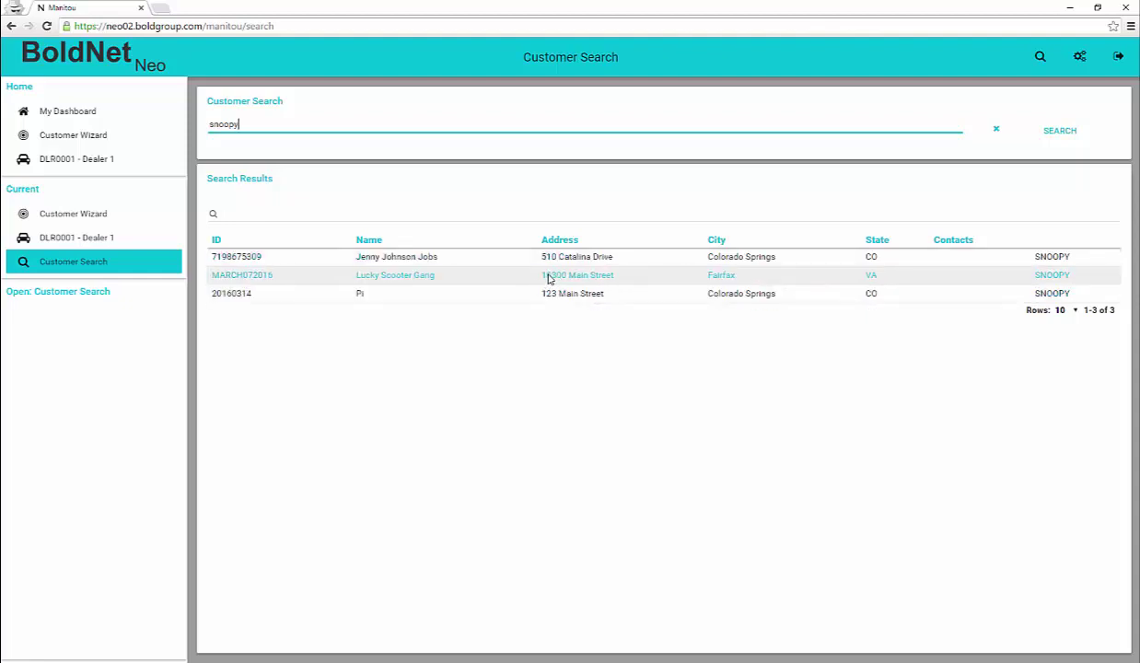
left_click(406, 279)
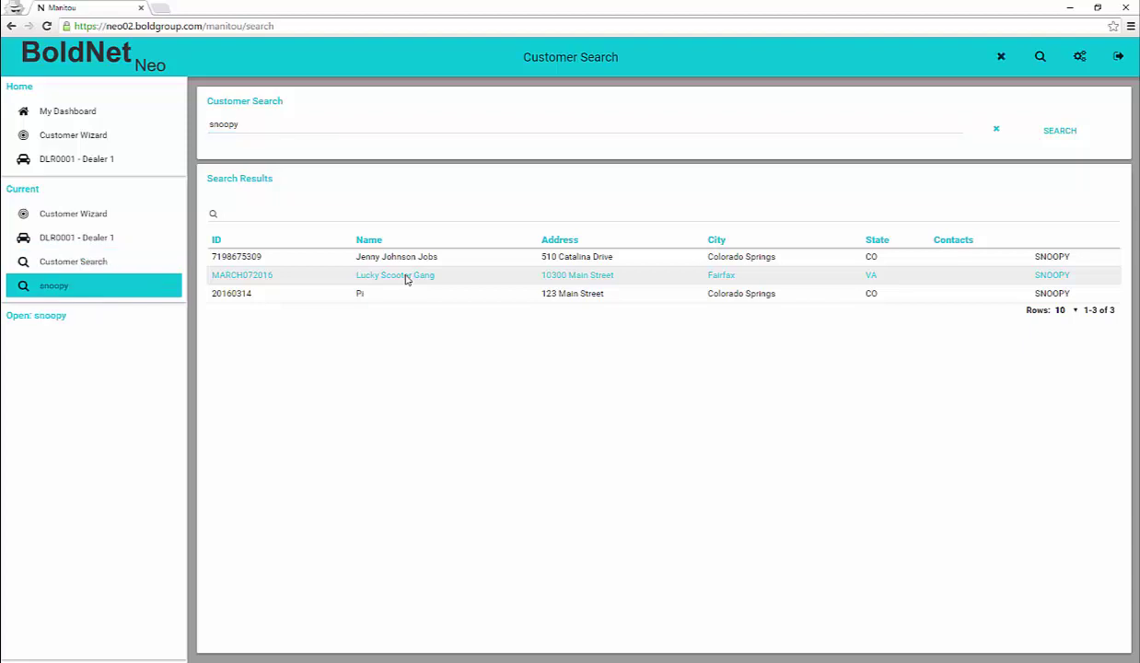
left_click(405, 279)
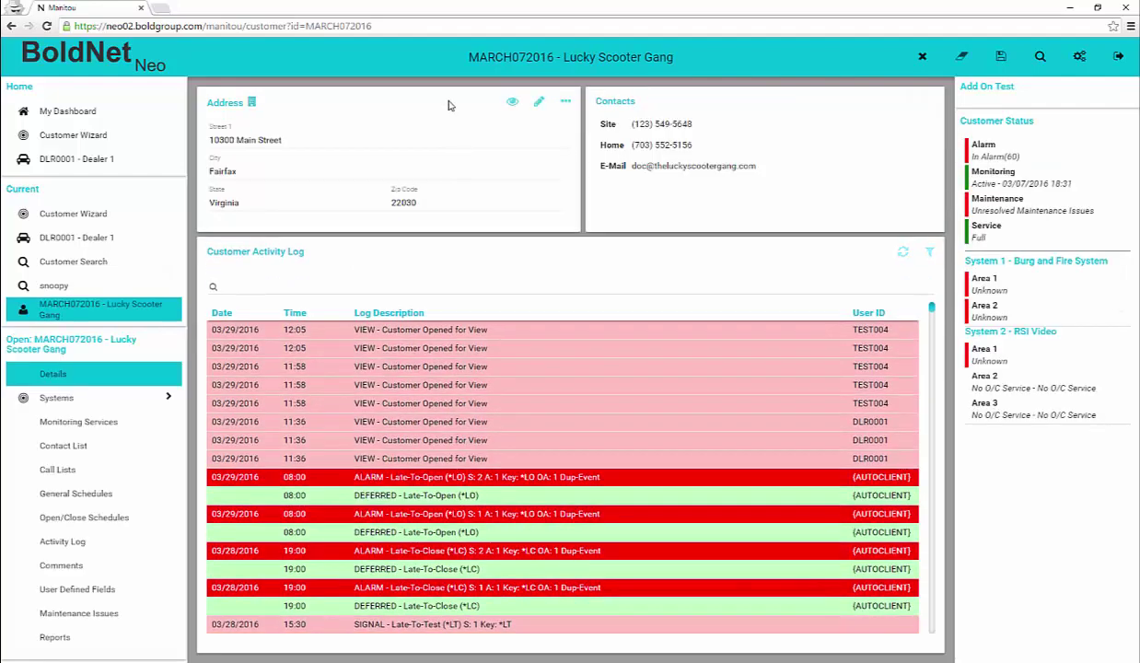
Start watching Lucky Scooter Gang, then reopen MARCH072016 and scroll down its activity log
left_click(512, 113)
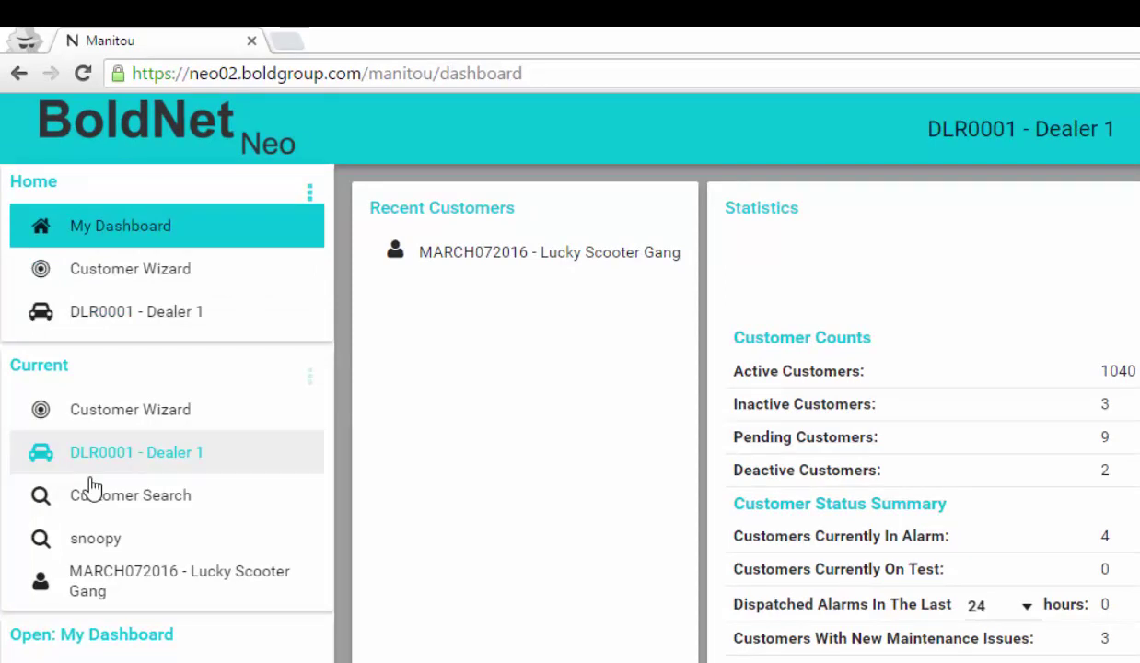
left_click(166, 581)
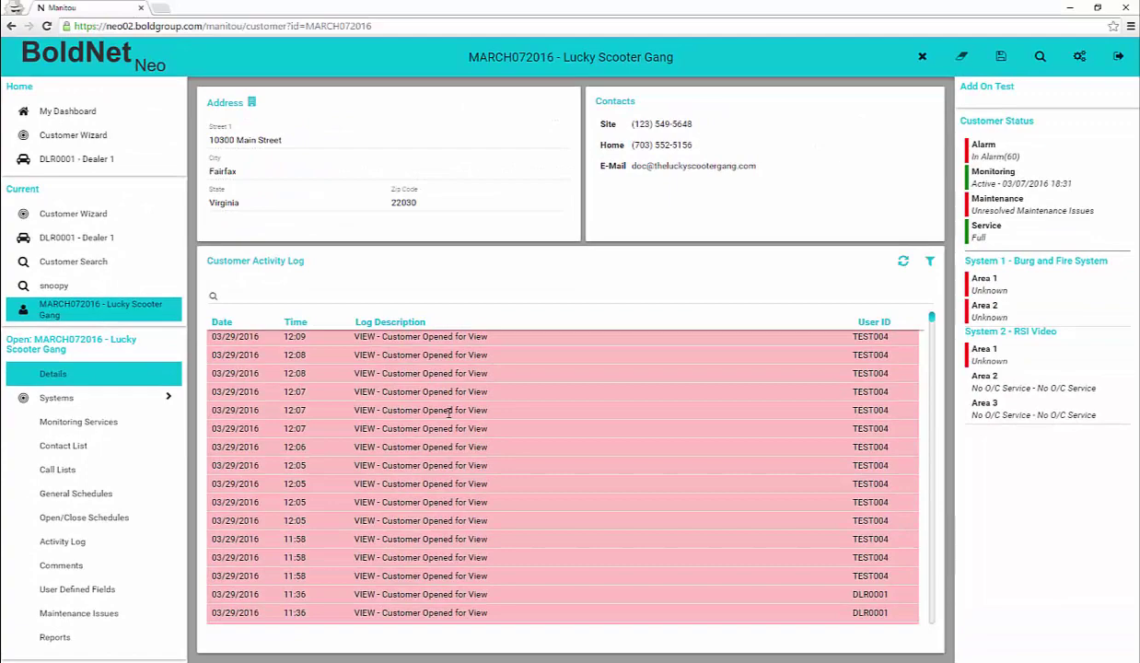
scroll(449, 412, "down", 5)
scroll(452, 408, "down", 3)
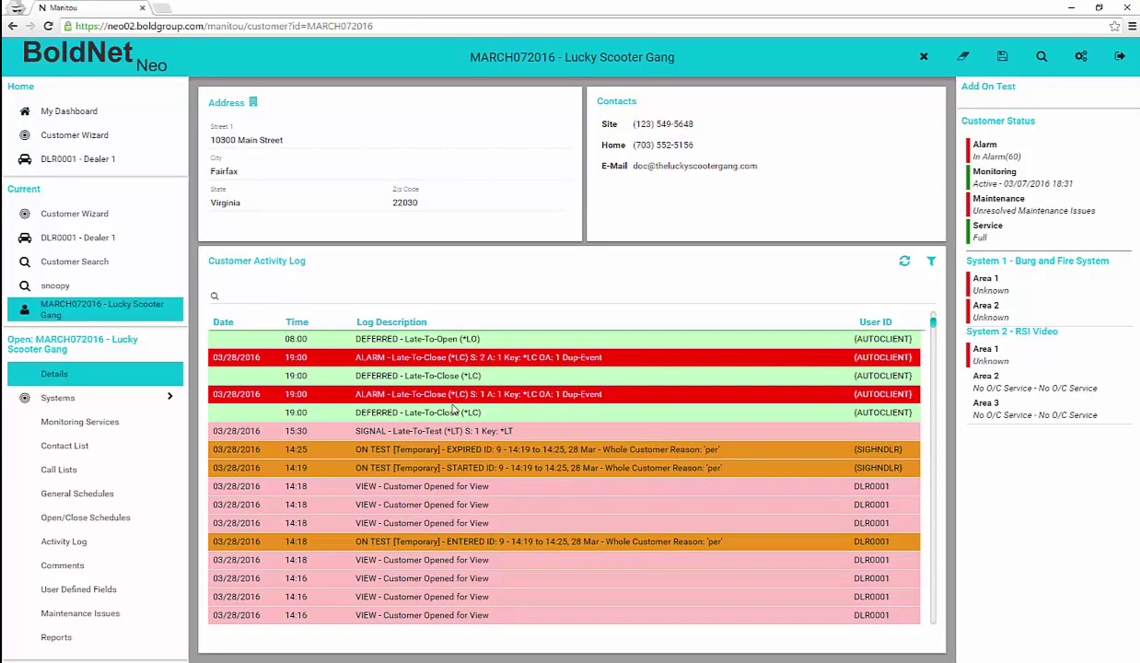
left_click(453, 397)
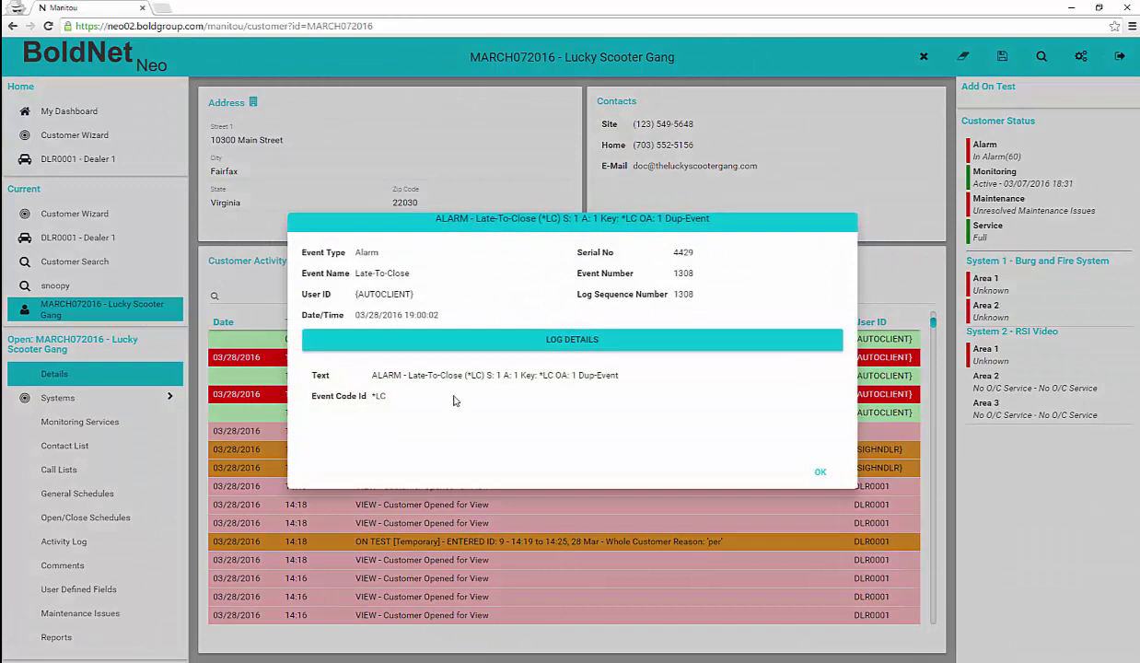
left_click(819, 485)
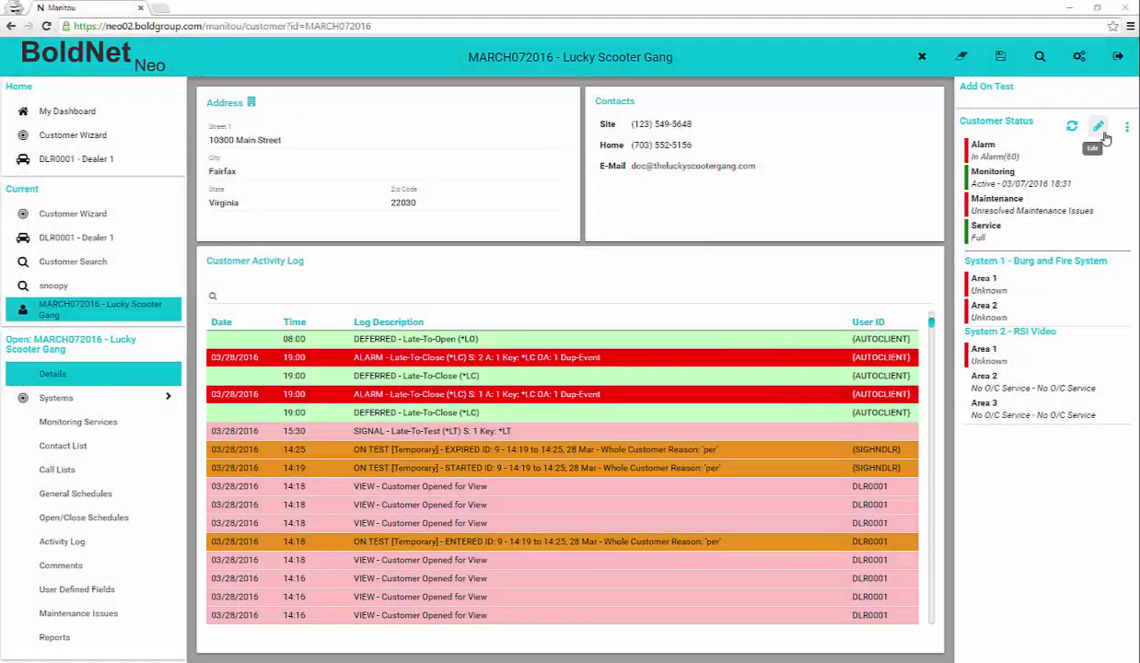
left_click(1107, 137)
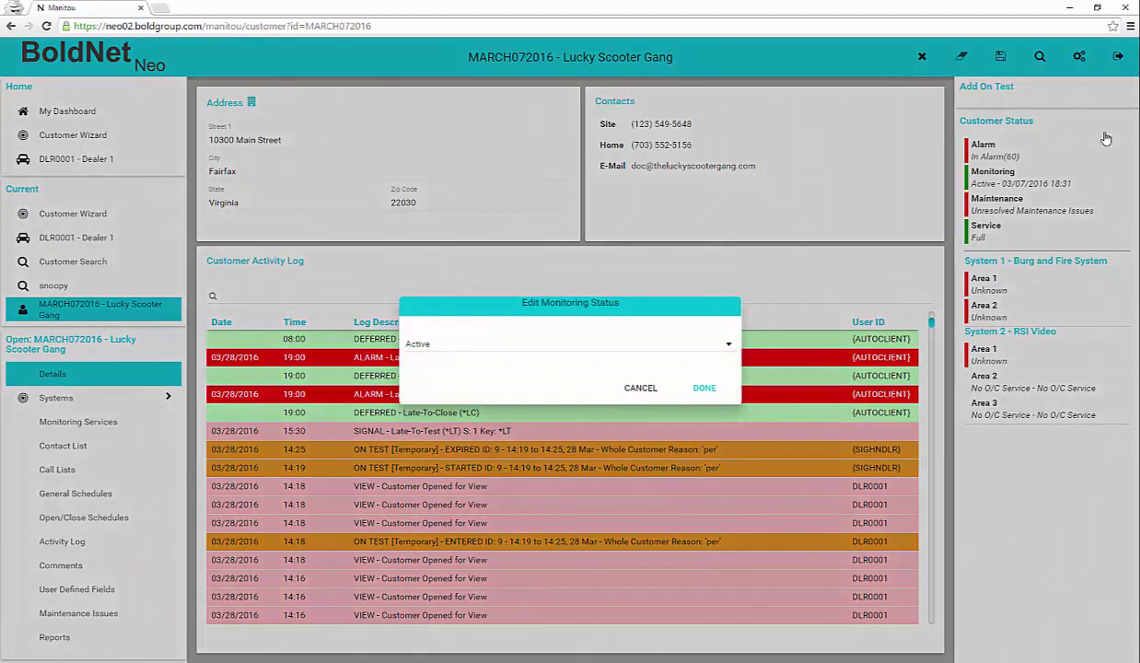
left_click(729, 347)
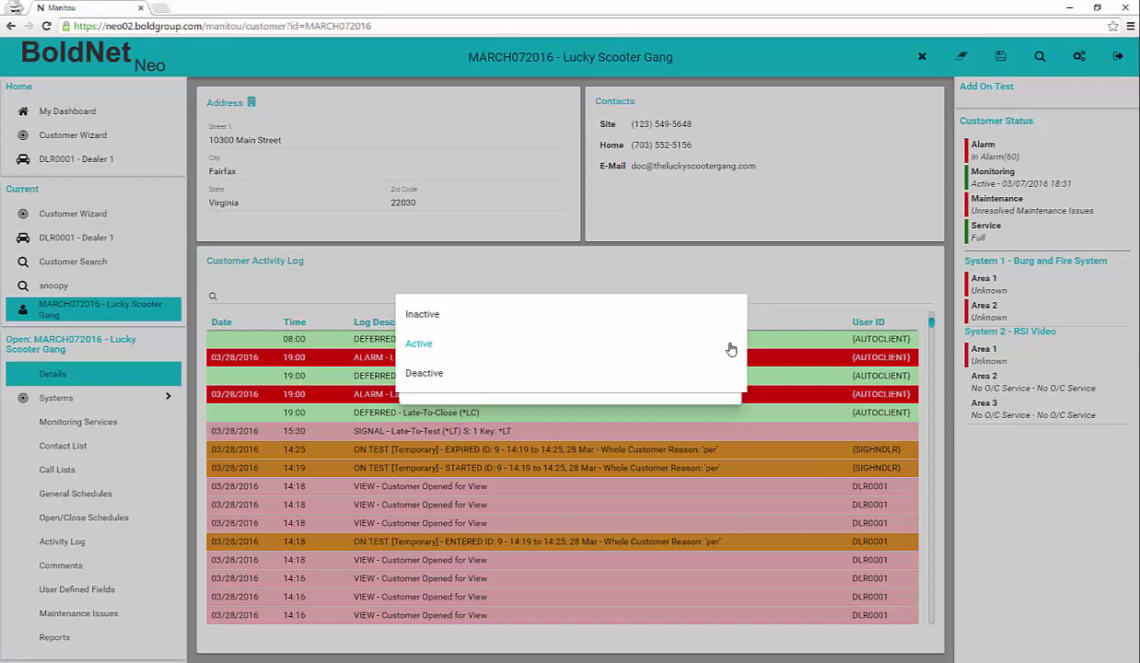
left_click(728, 349)
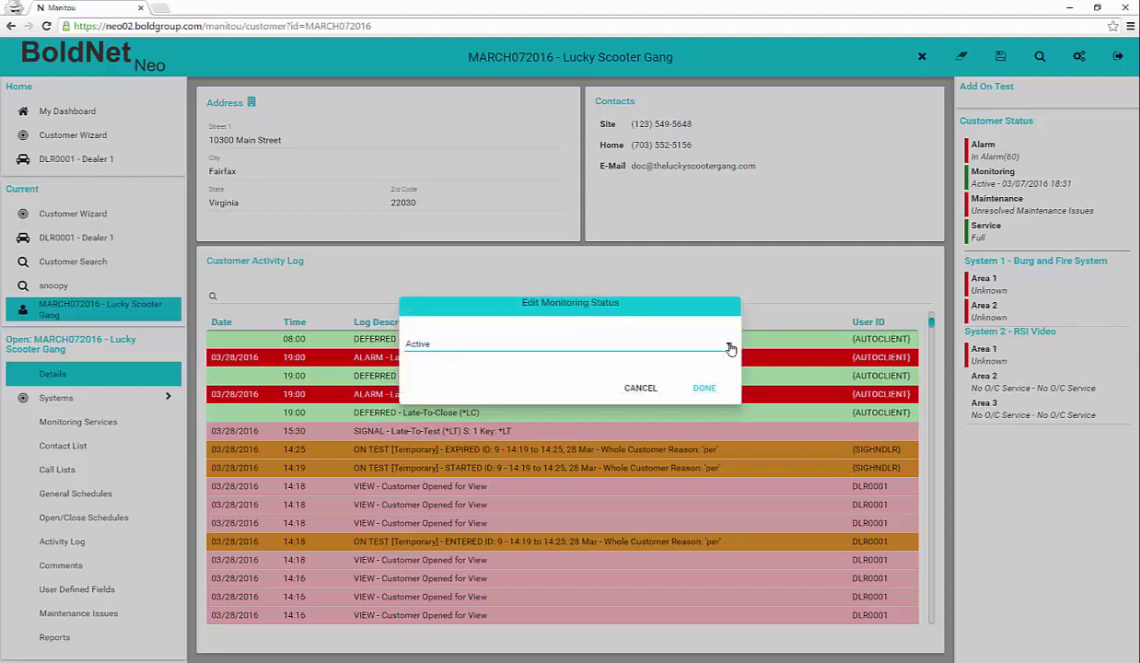
left_click(705, 390)
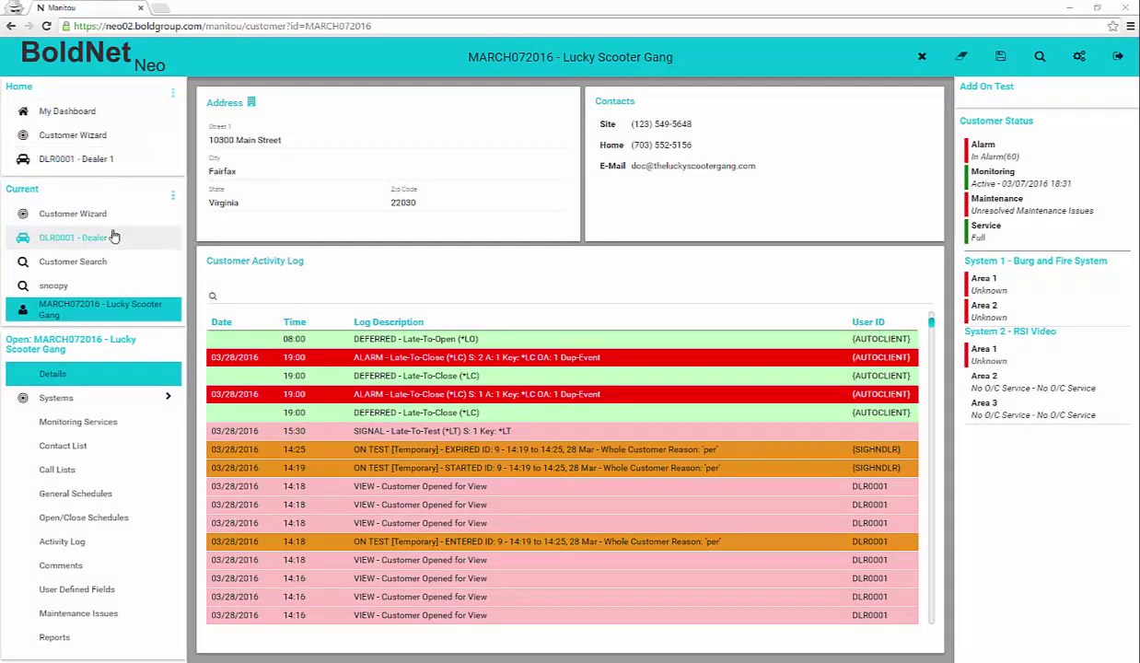
Collapse the Current list and show the Systems page with Burg and Fire System and RSI Video
left_click(172, 195)
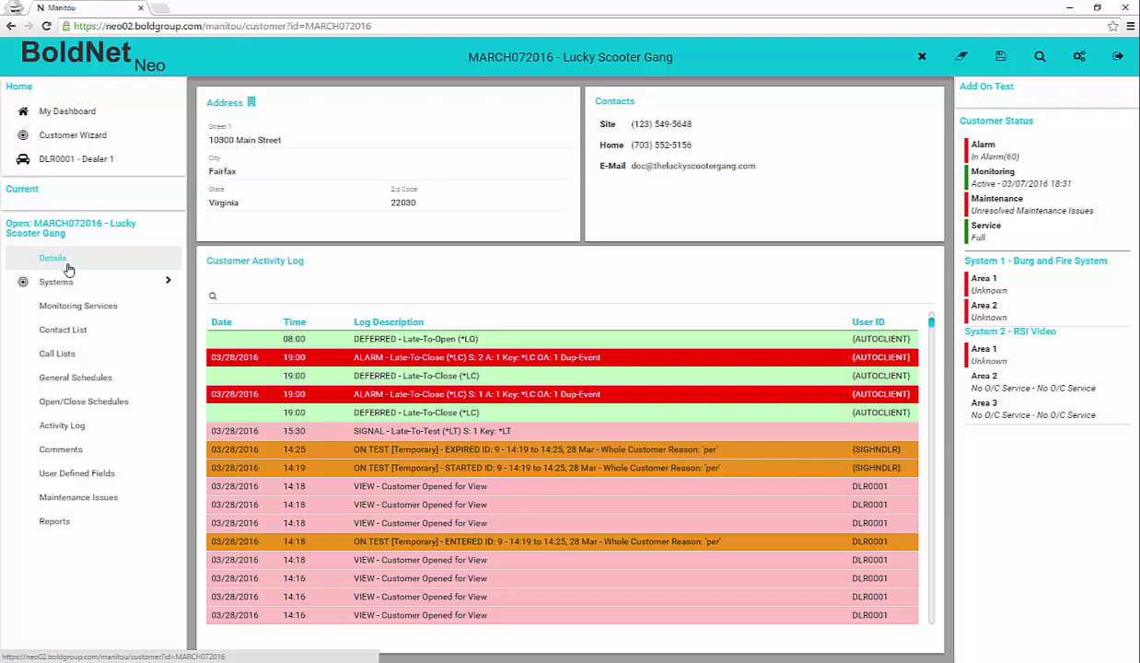
left_click(169, 286)
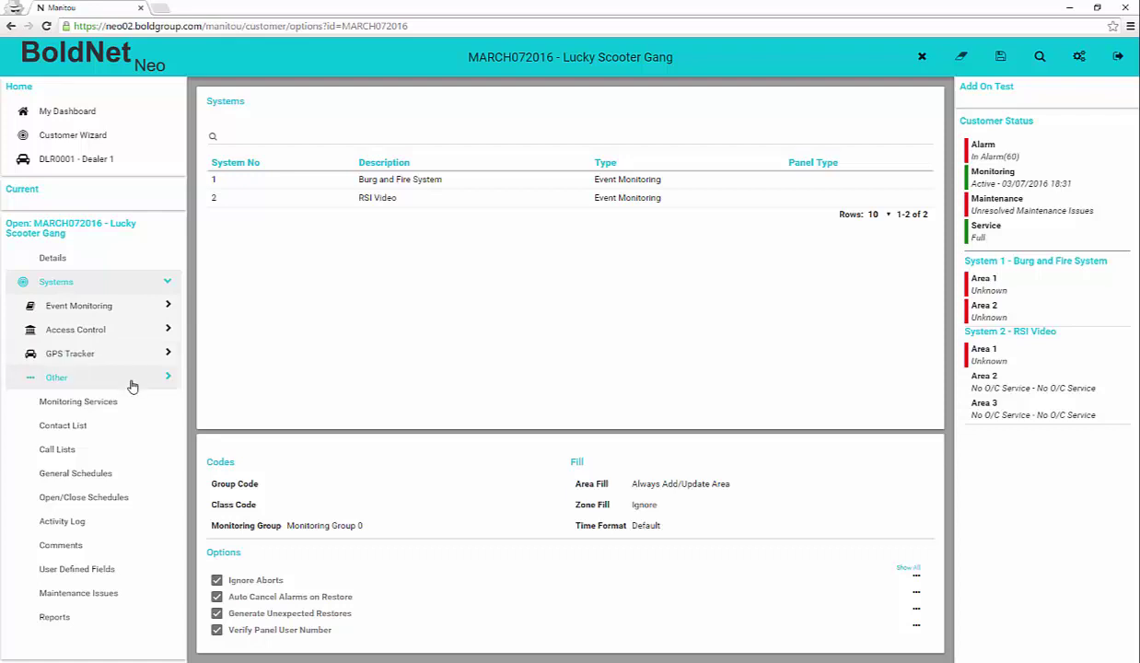
Expand Event Monitoring > 1 - Burg and Fire System and open transmitter 6081 - Vista - Burg and Fire
left_click(110, 306)
left_click(128, 330)
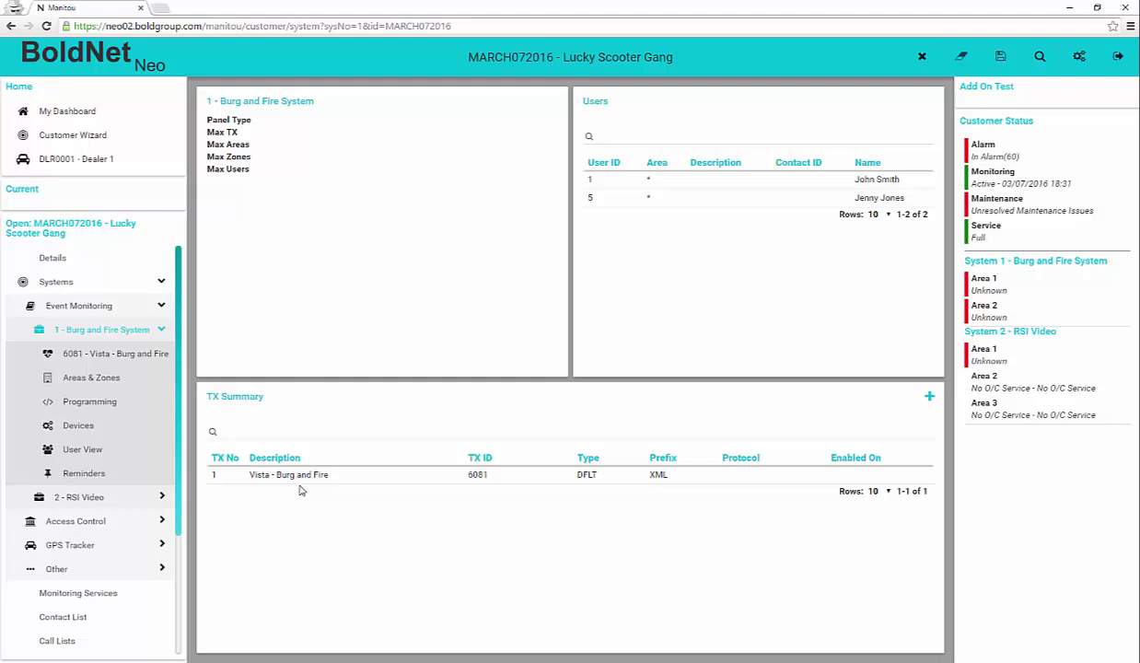
left_click(92, 357)
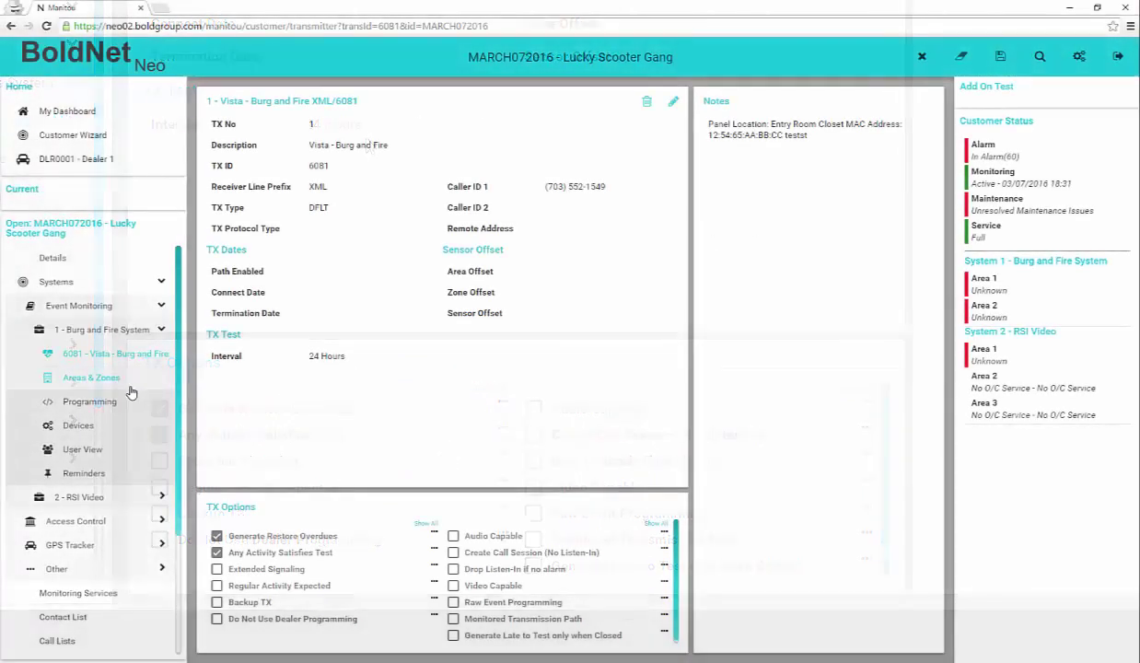
Show the Areas & Zones page listing Main Building, Warehouse and nine zones
left_click(105, 384)
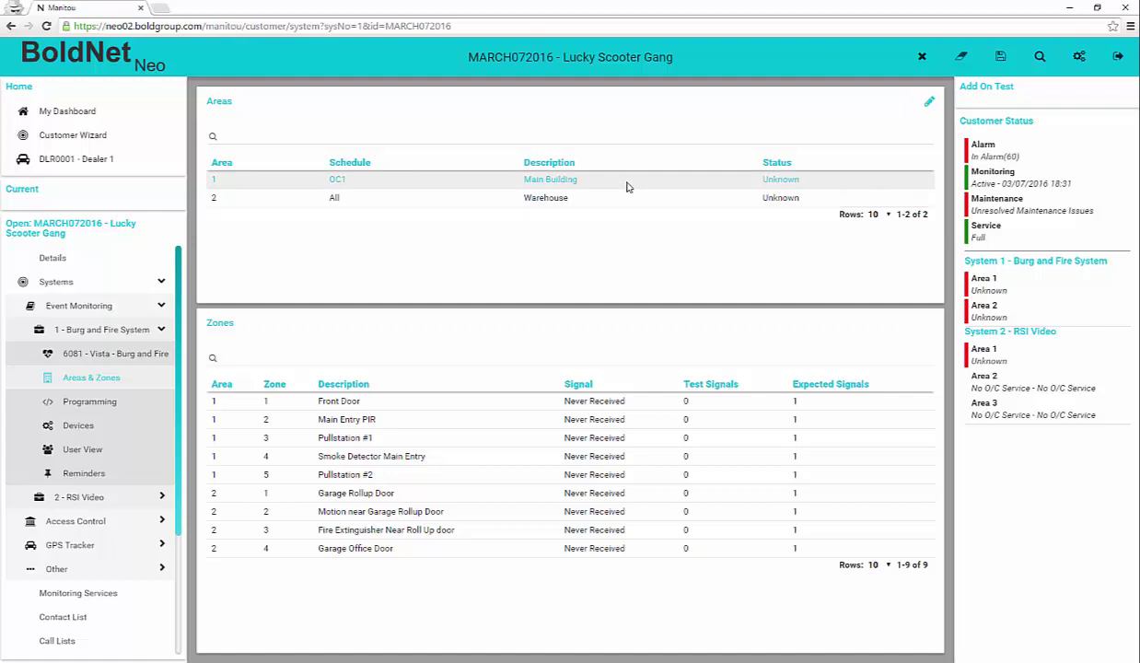
Check the Warehouse area's schedule choices, discard the edits, and view the system's Programming tables
left_click(928, 101)
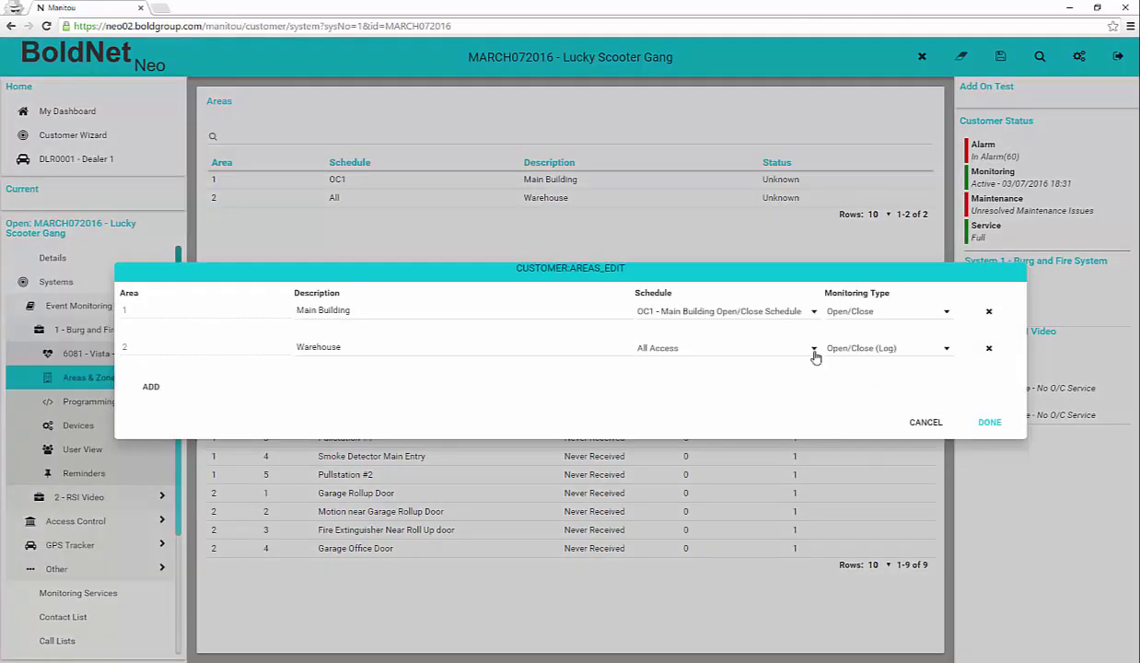
left_click(814, 352)
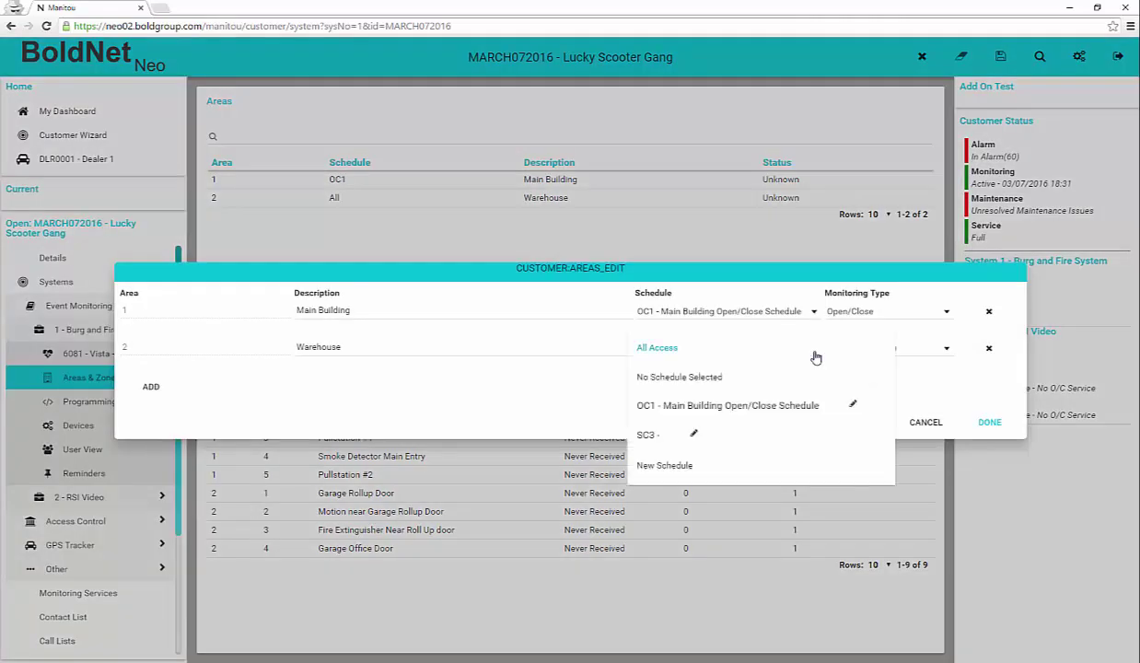
left_click(699, 467)
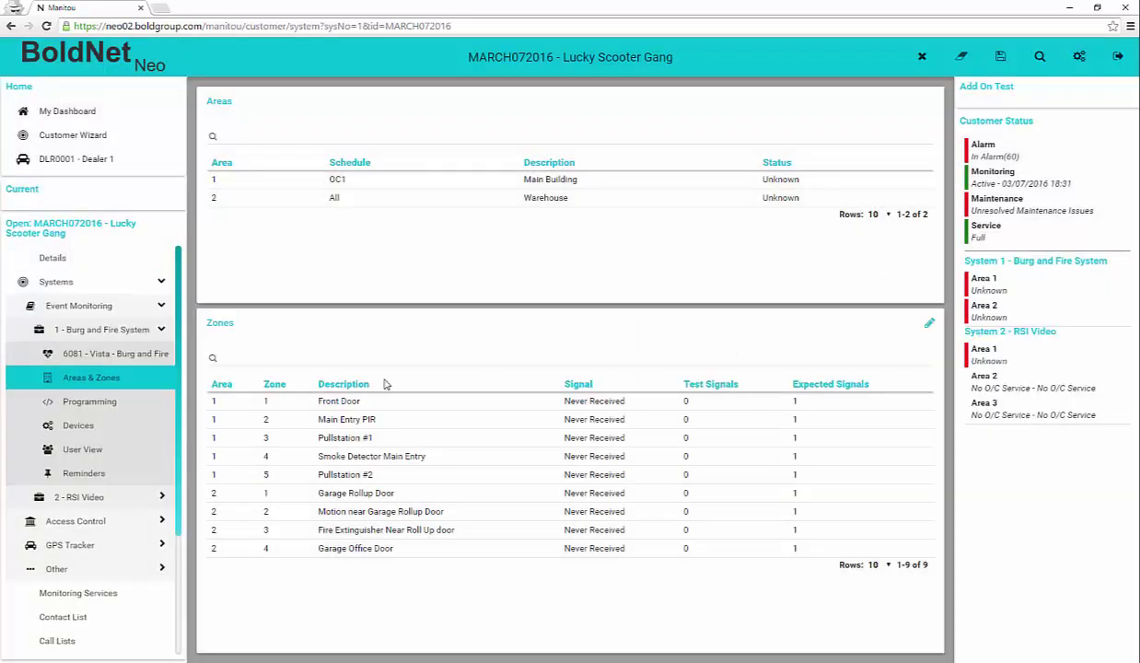
left_click(85, 399)
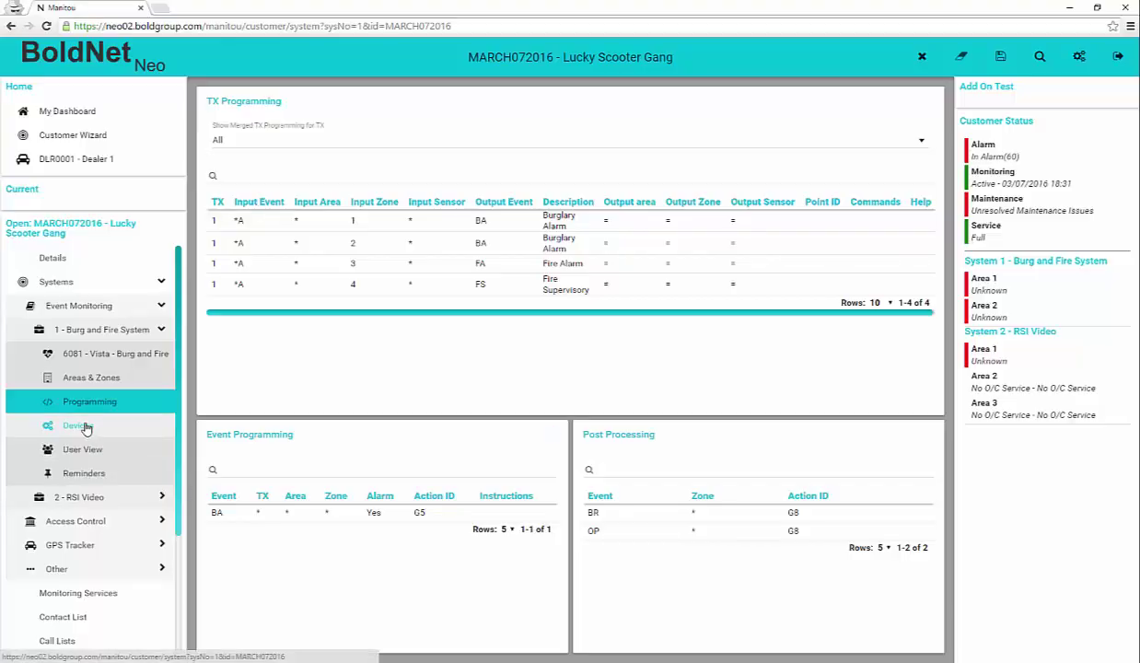
Review the Burg and Fire System's Devices and User View, then its empty Reminders list
left_click(27, 402)
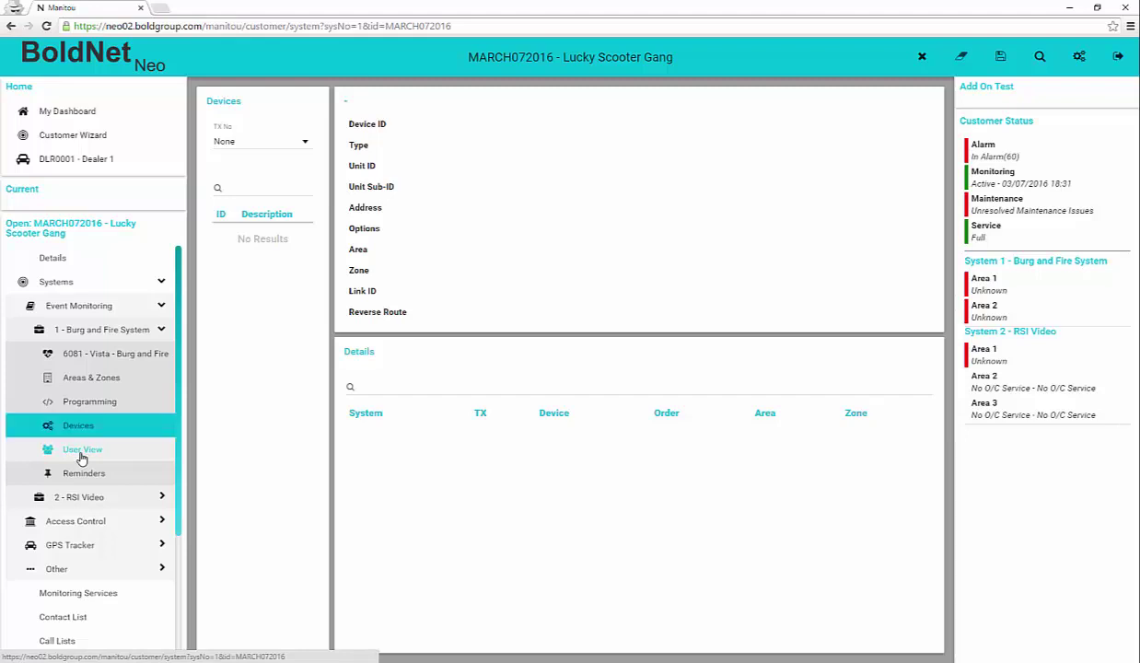
left_click(81, 450)
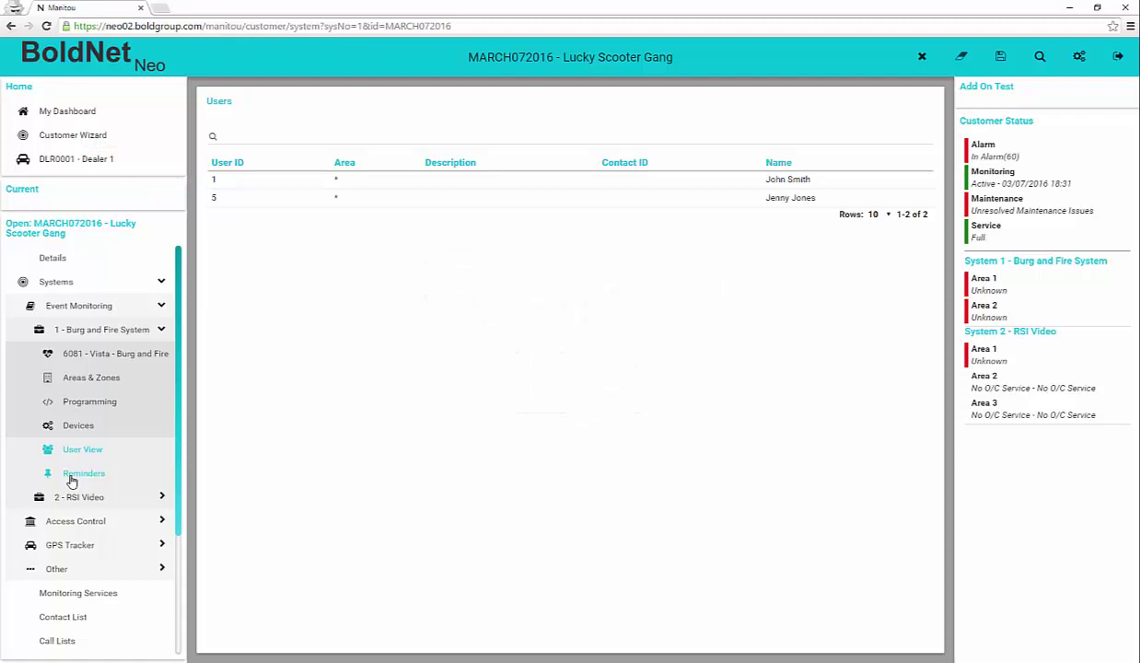
left_click(72, 479)
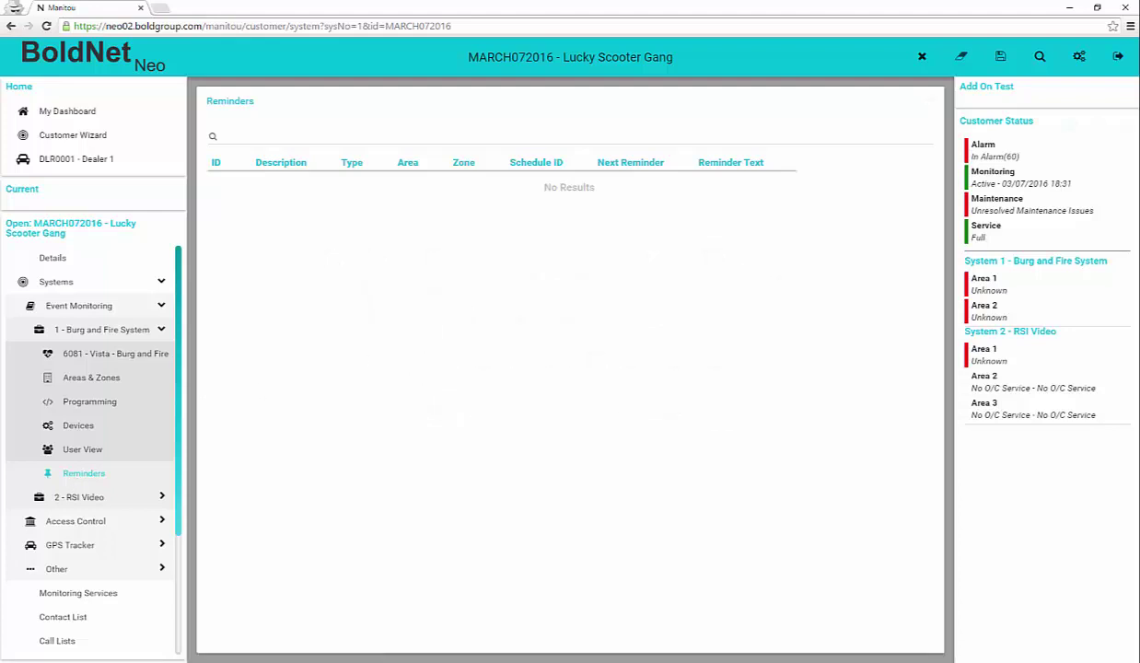
Open Monitoring Services and inspect the Open/Close, Open/Close (Log) and 24 Hour Transmitter Test details
left_click(92, 283)
left_click(111, 313)
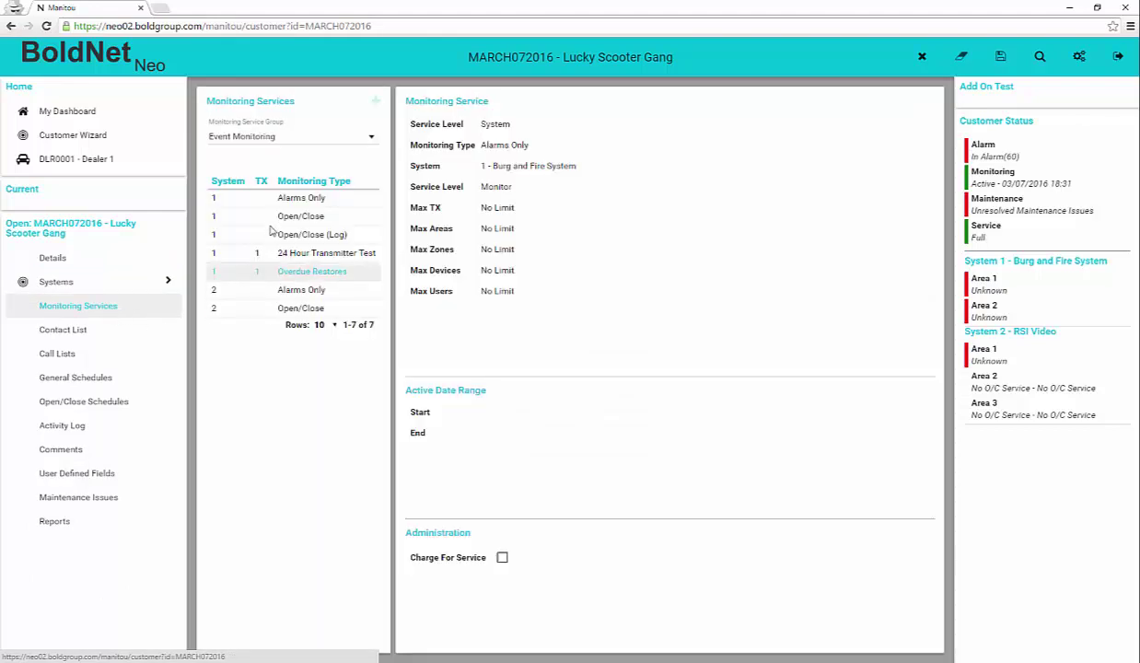
left_click(279, 215)
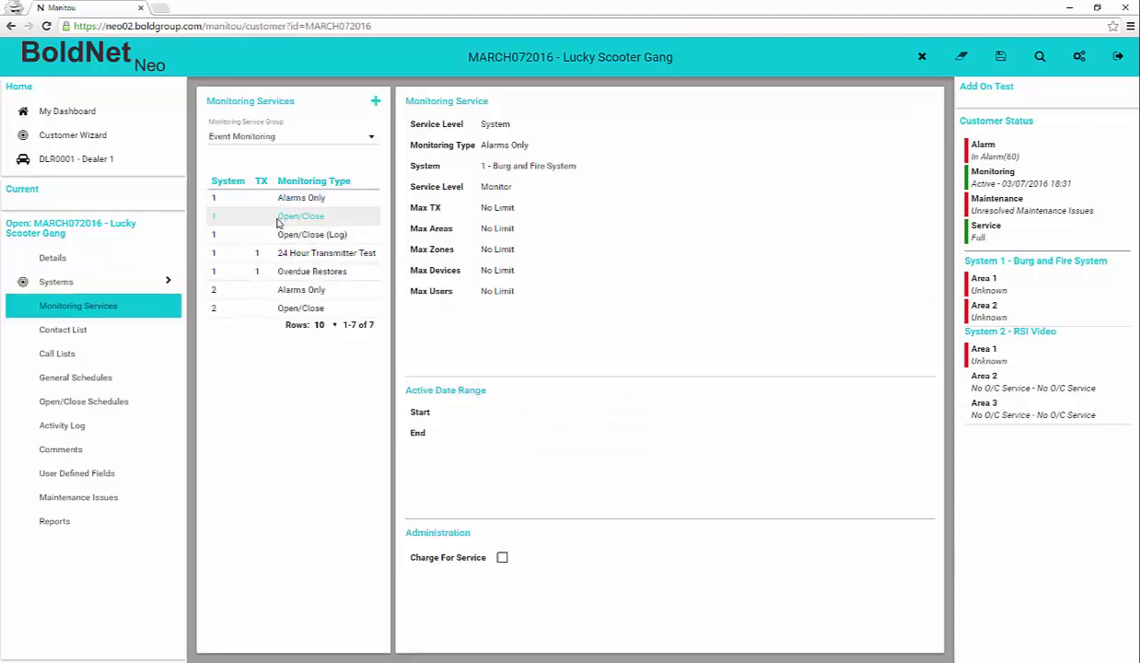
left_click(275, 234)
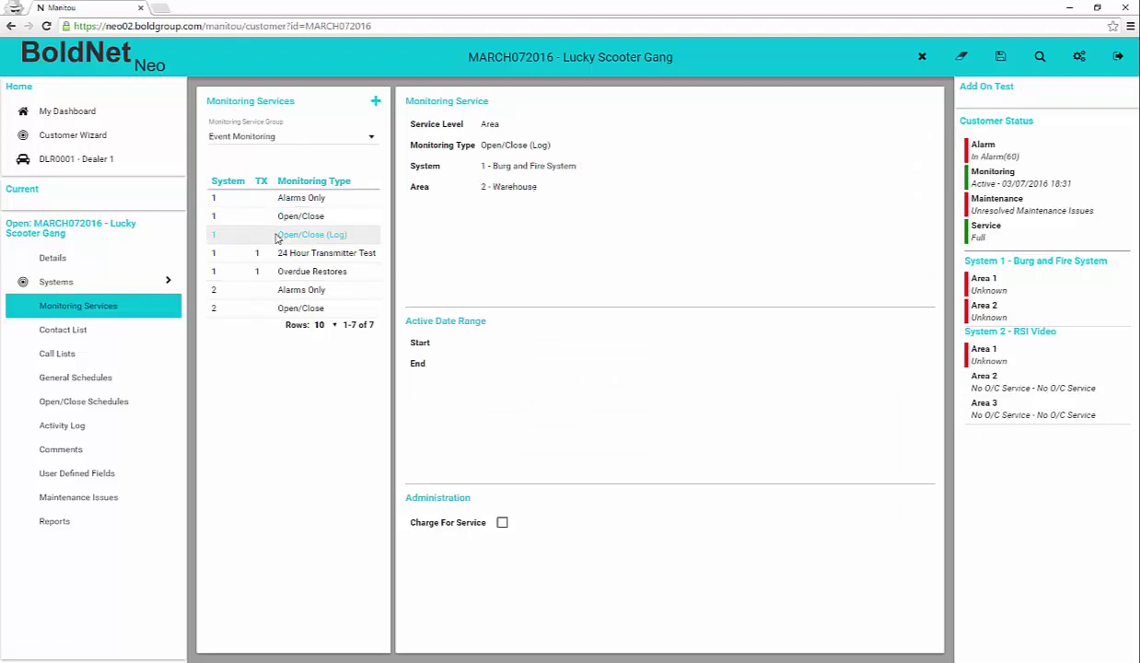
left_click(277, 251)
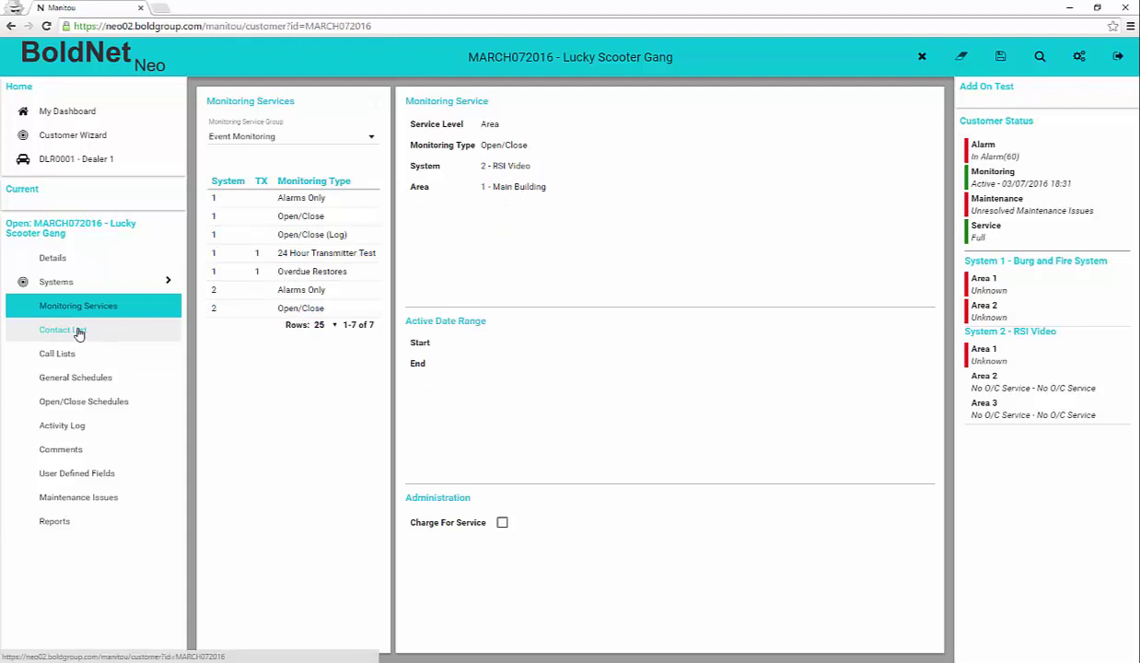
left_click(80, 332)
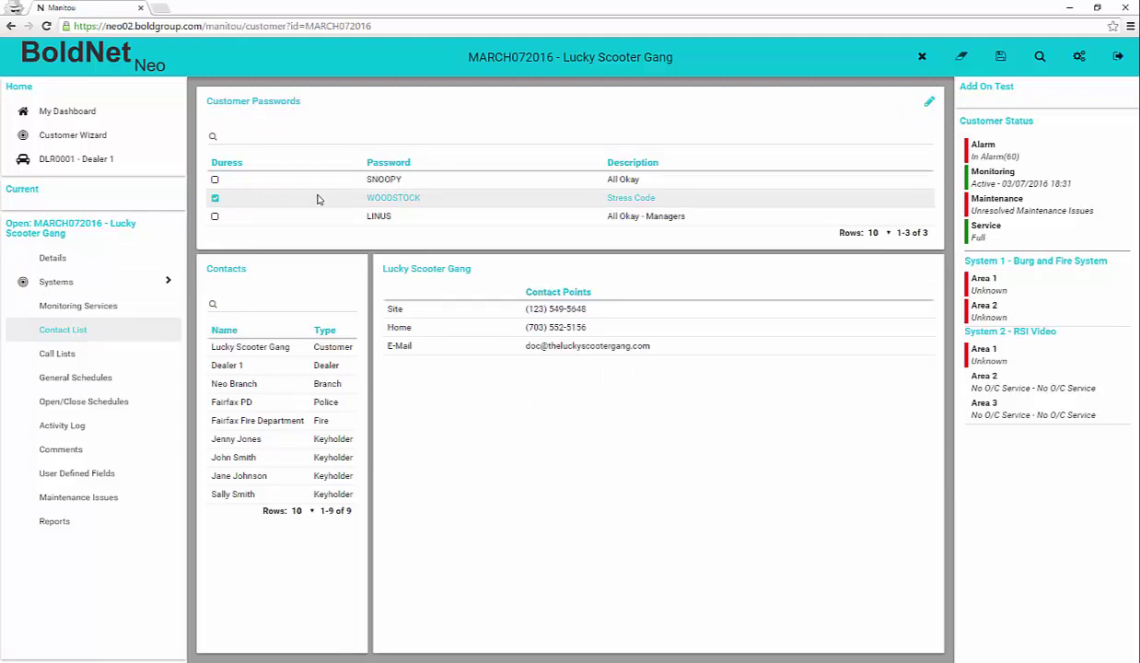
Search the Customer Passwords box, then clear the search text
left_click(270, 141)
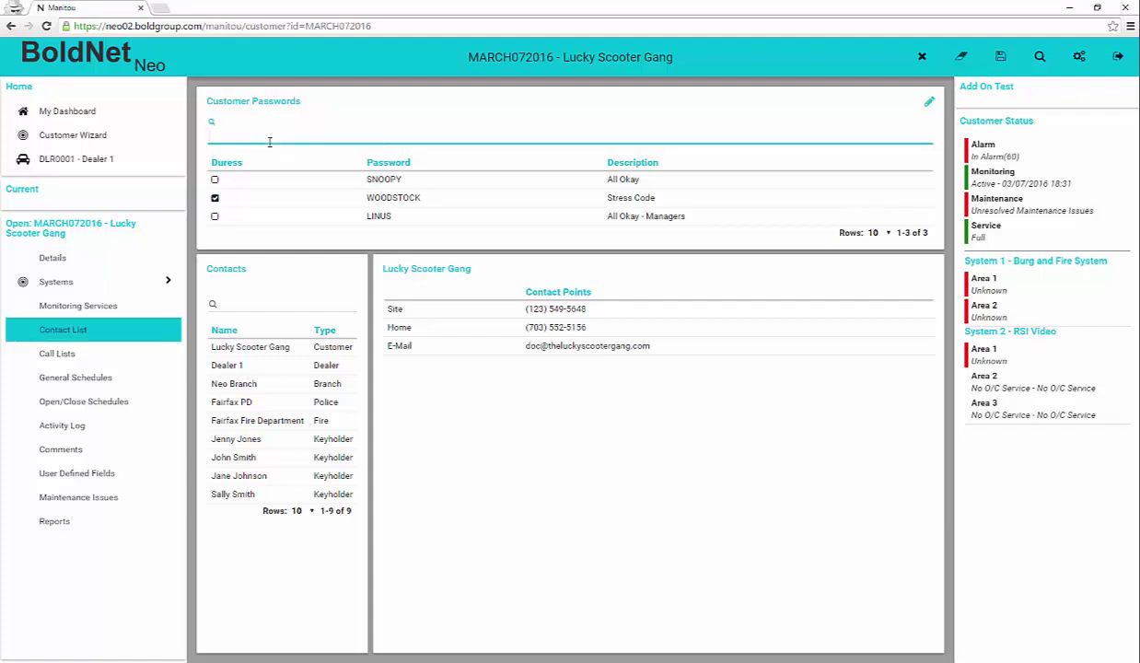
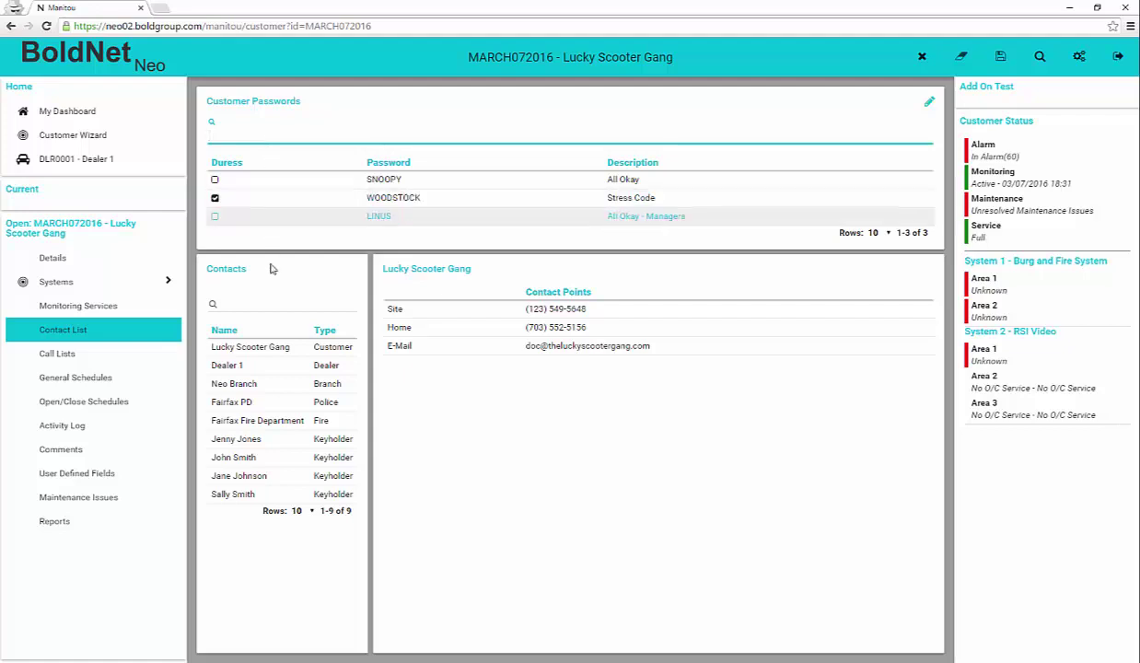
left_click(258, 355)
Review contact points for Dealer 1, Neo Branch, Fairfax PD, Fairfax Fire Department and the first keyholder
left_click(258, 366)
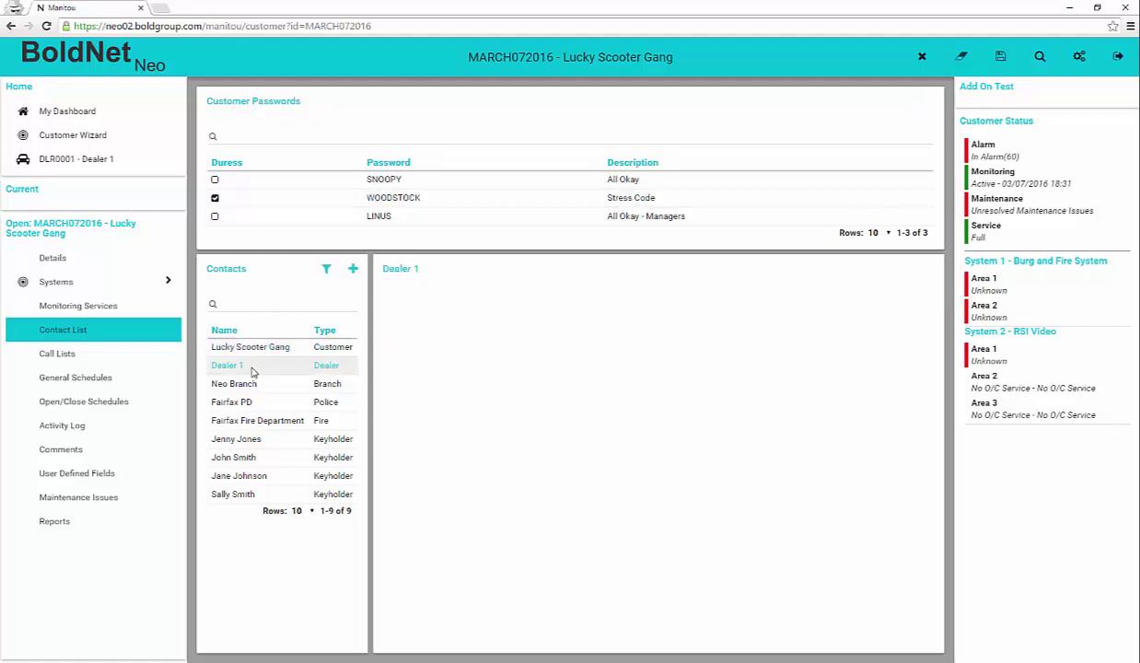
left_click(248, 387)
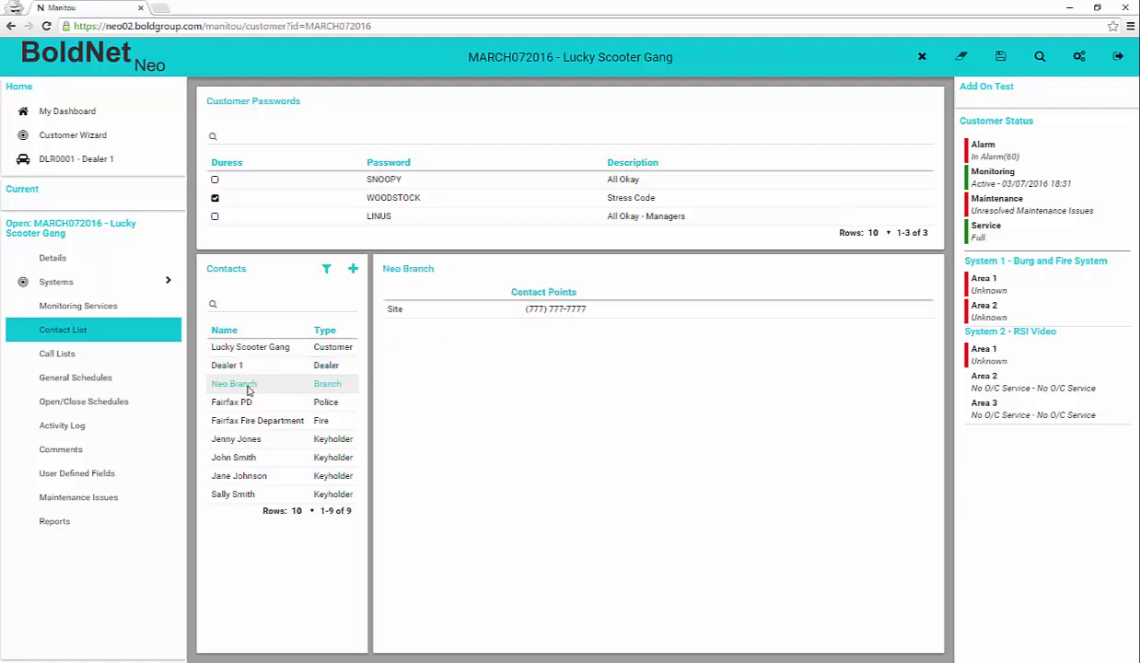
left_click(248, 403)
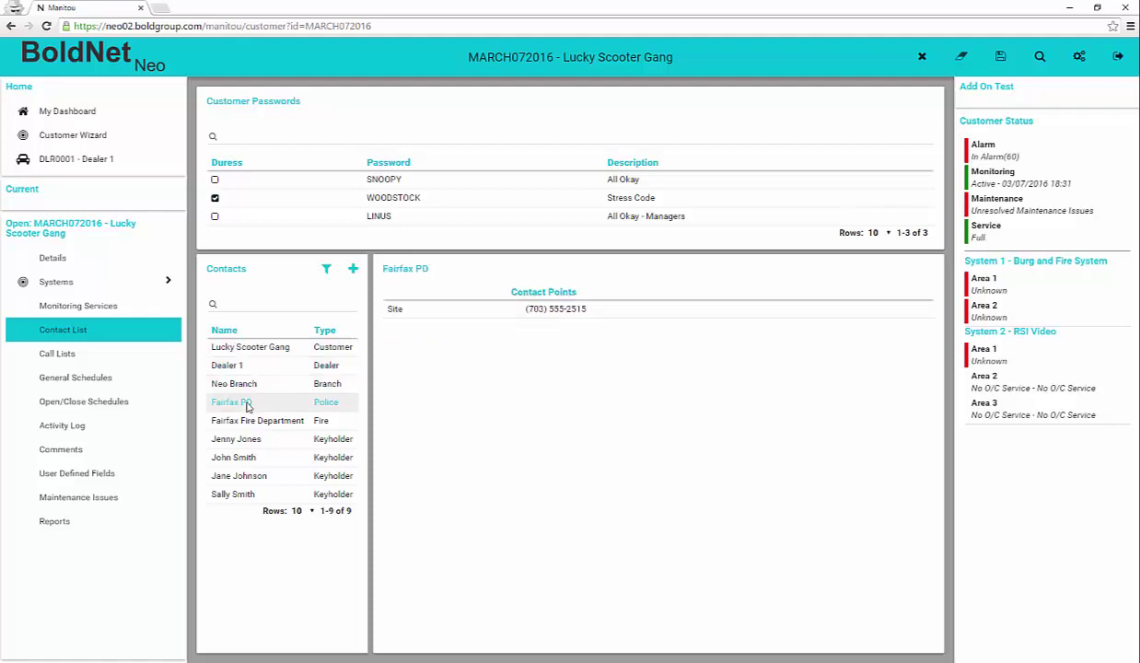
left_click(244, 421)
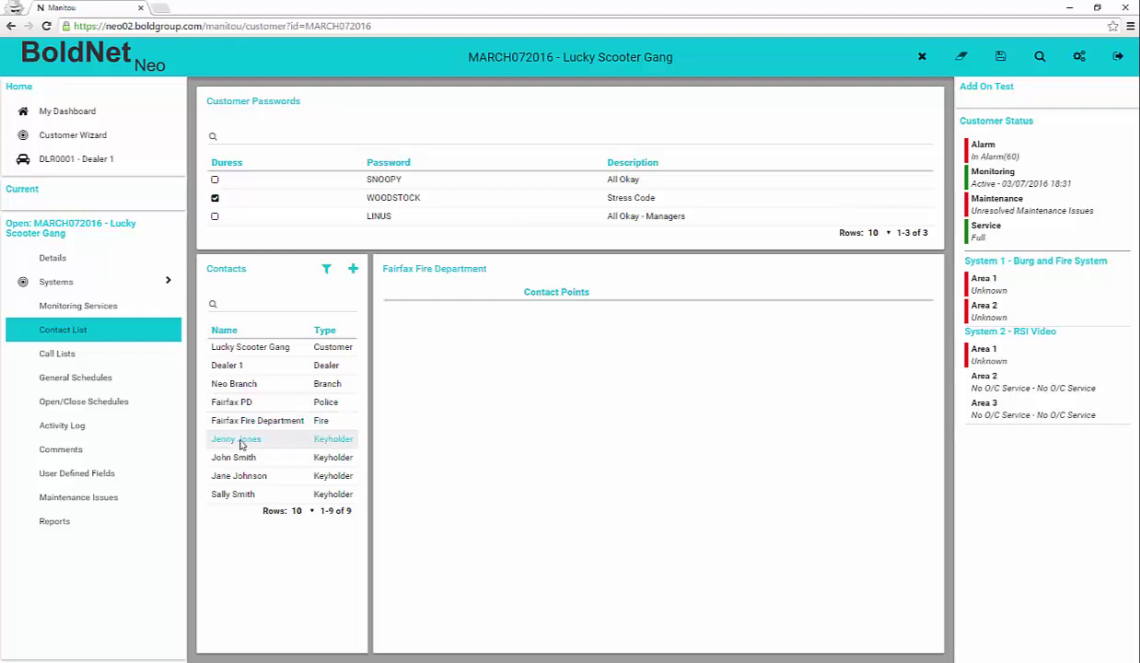
left_click(240, 441)
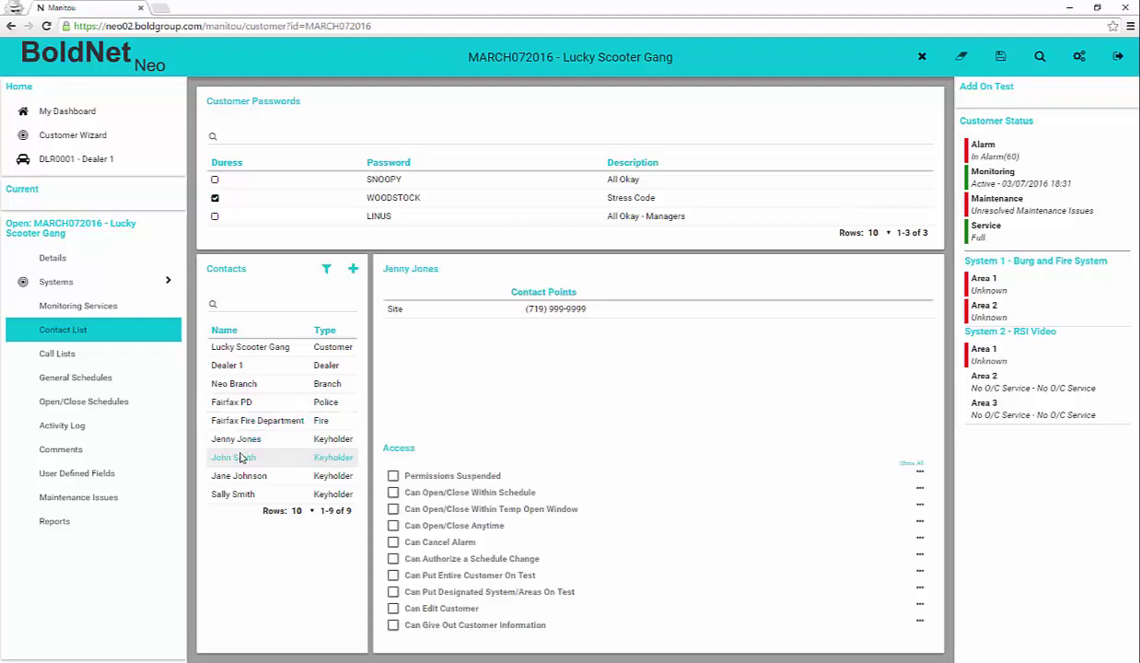
left_click(64, 355)
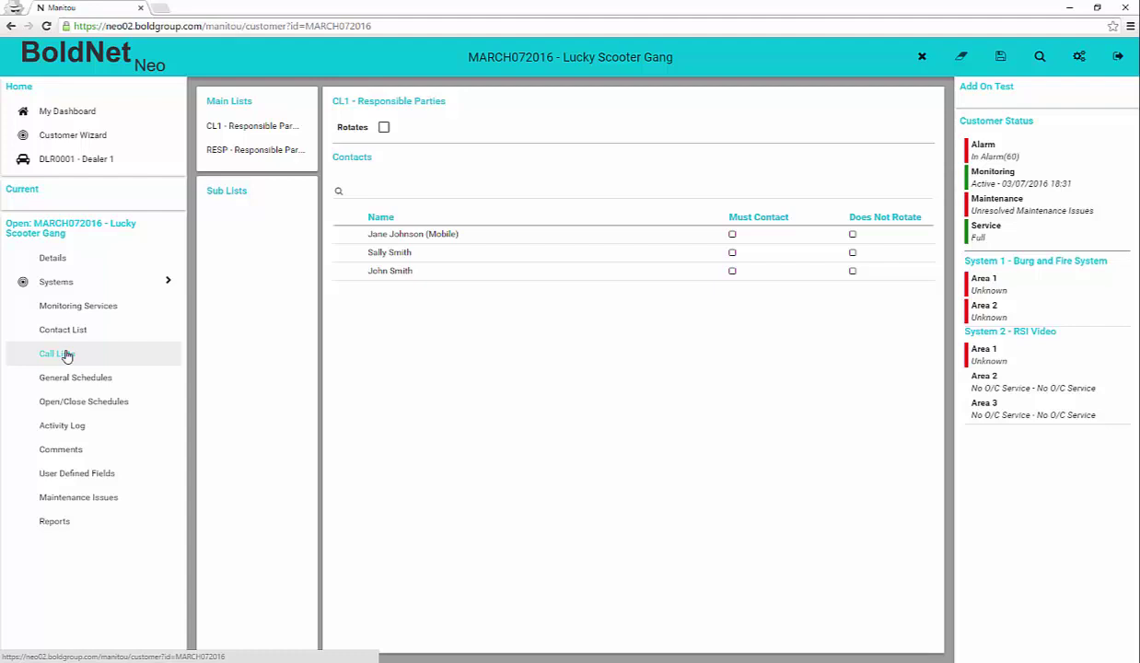
Review the CL1 and RESP Responsible Parties call lists, then open the customer Activity Log
left_click(247, 127)
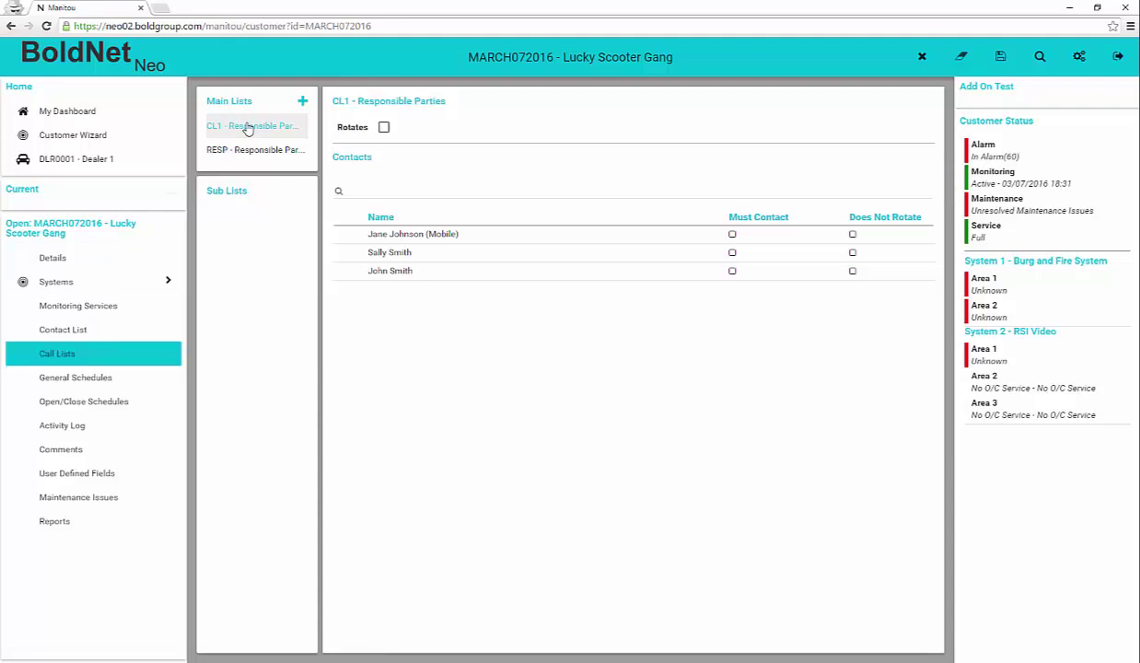
left_click(251, 155)
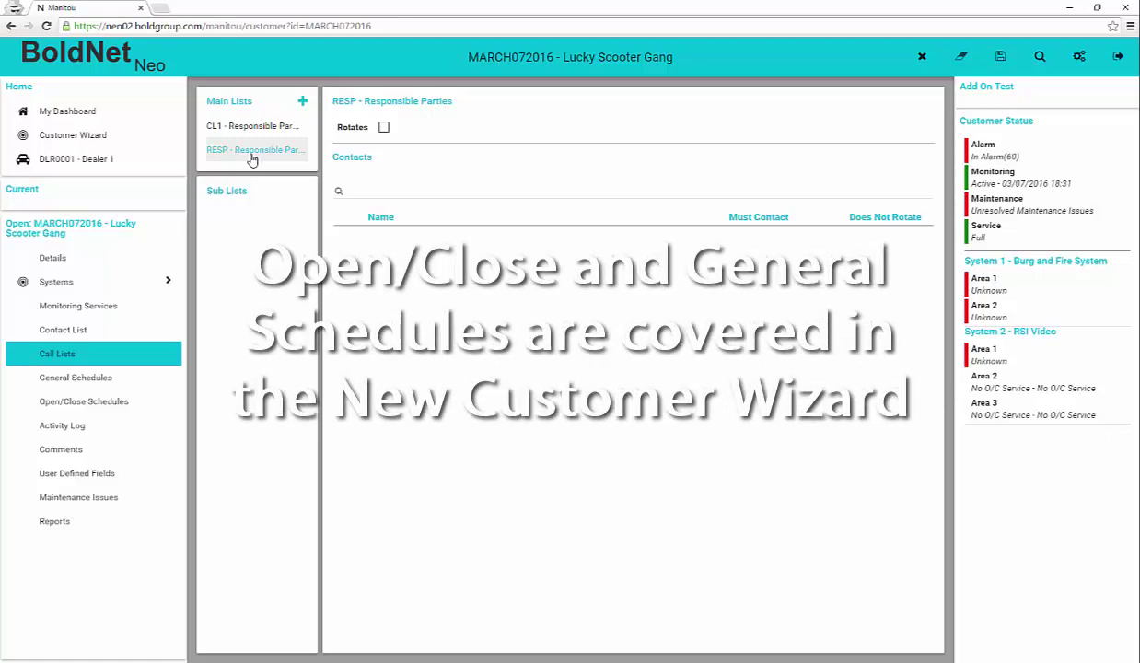
left_click(81, 430)
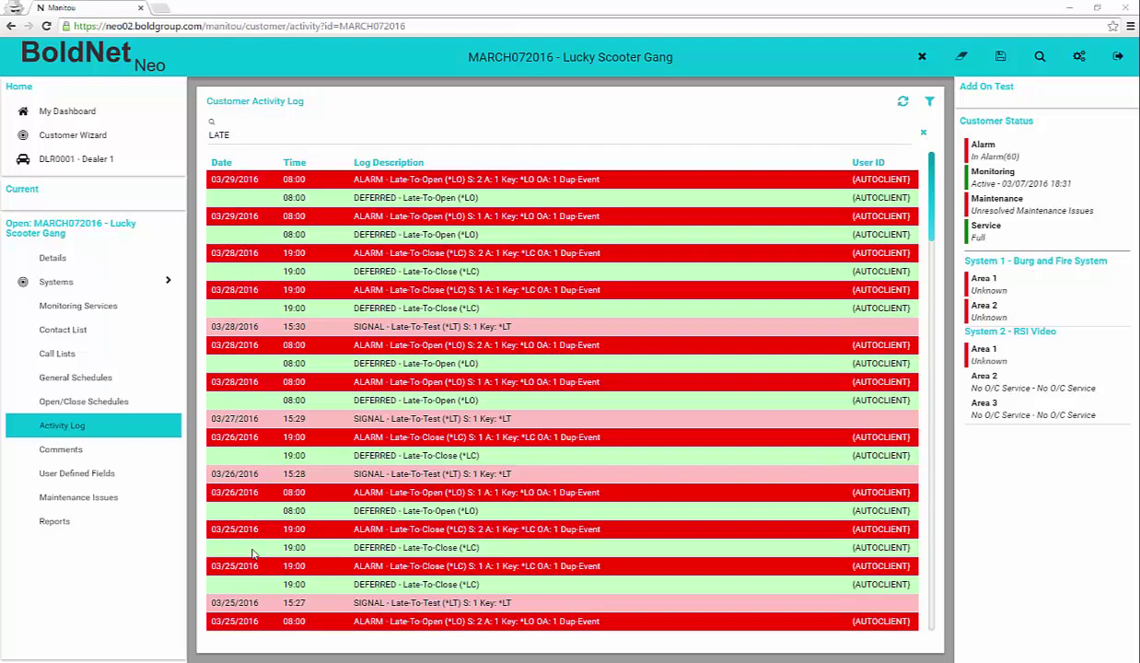
Show the customer's comments, including the current Vacation temporary comment and its text
left_click(83, 450)
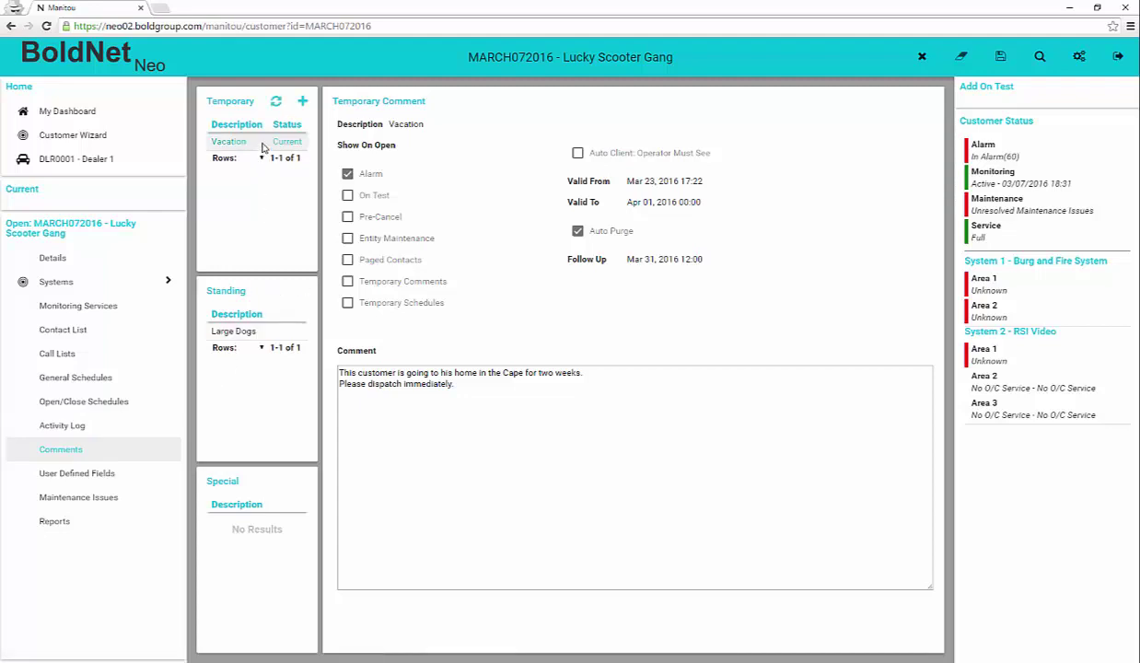
View the Large Dogs standing comment, then bring up the customer's User Defined Fields page
left_click(236, 331)
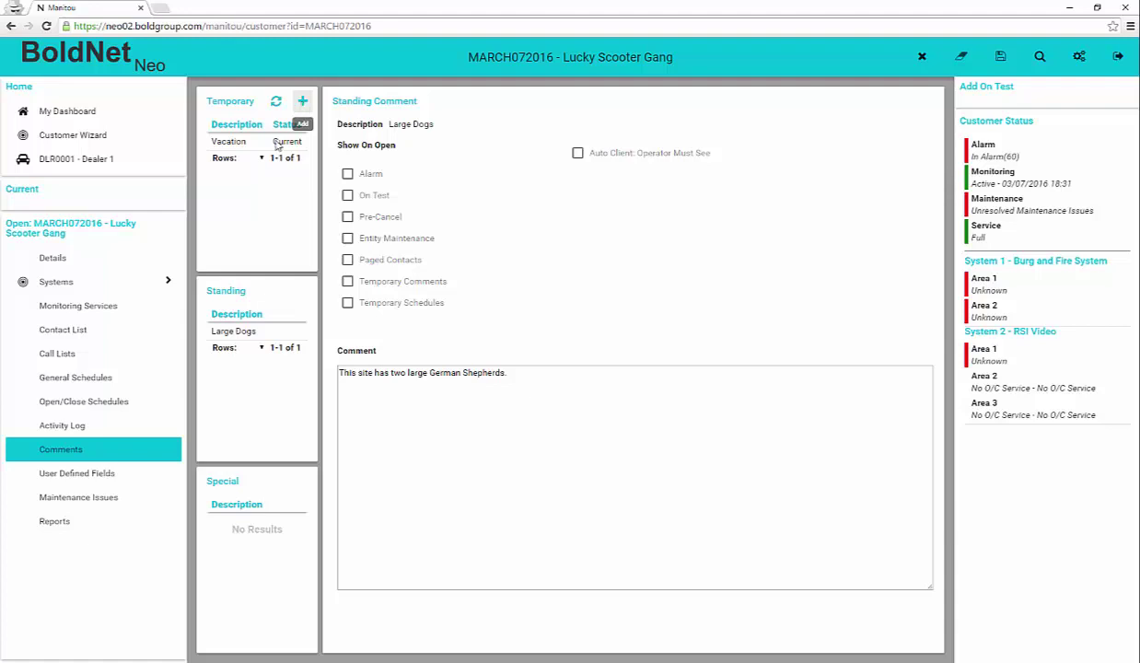
left_click(91, 476)
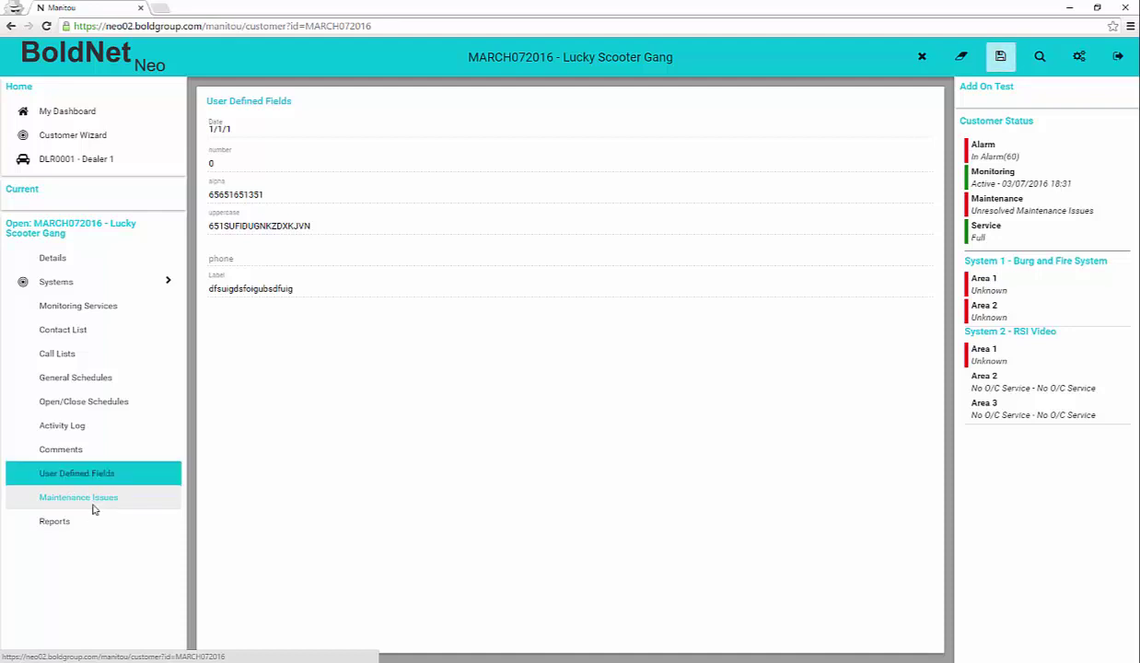
Pass through Maintenance Issues to Reports, expand Activity, Master File and System, and start Customer Activity
left_click(92, 506)
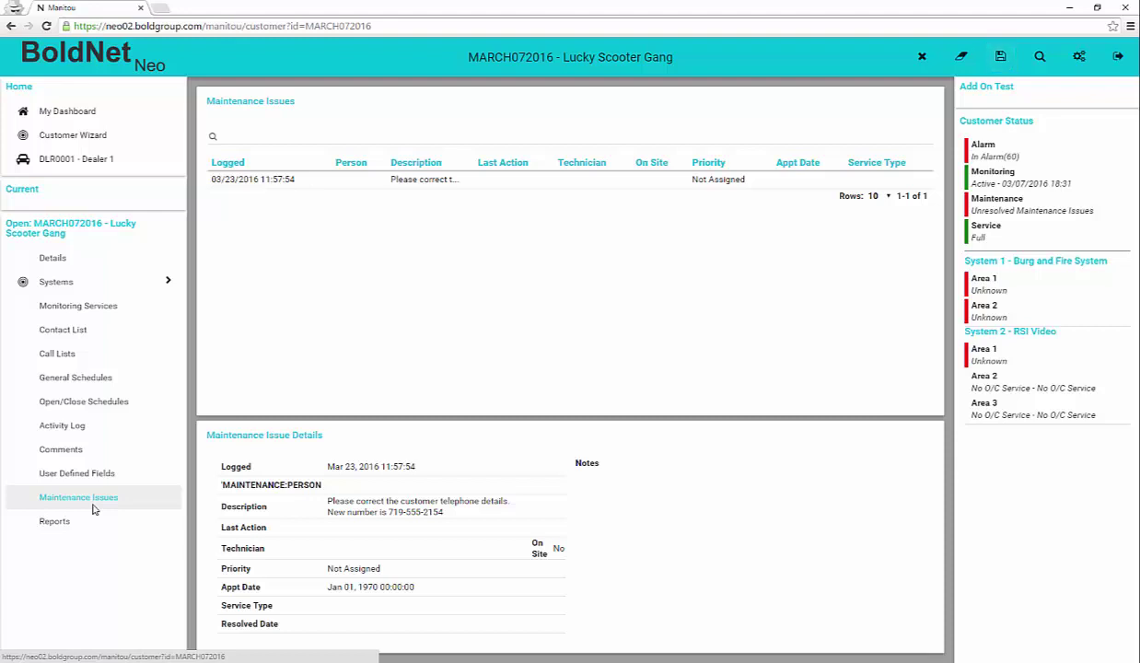
left_click(65, 525)
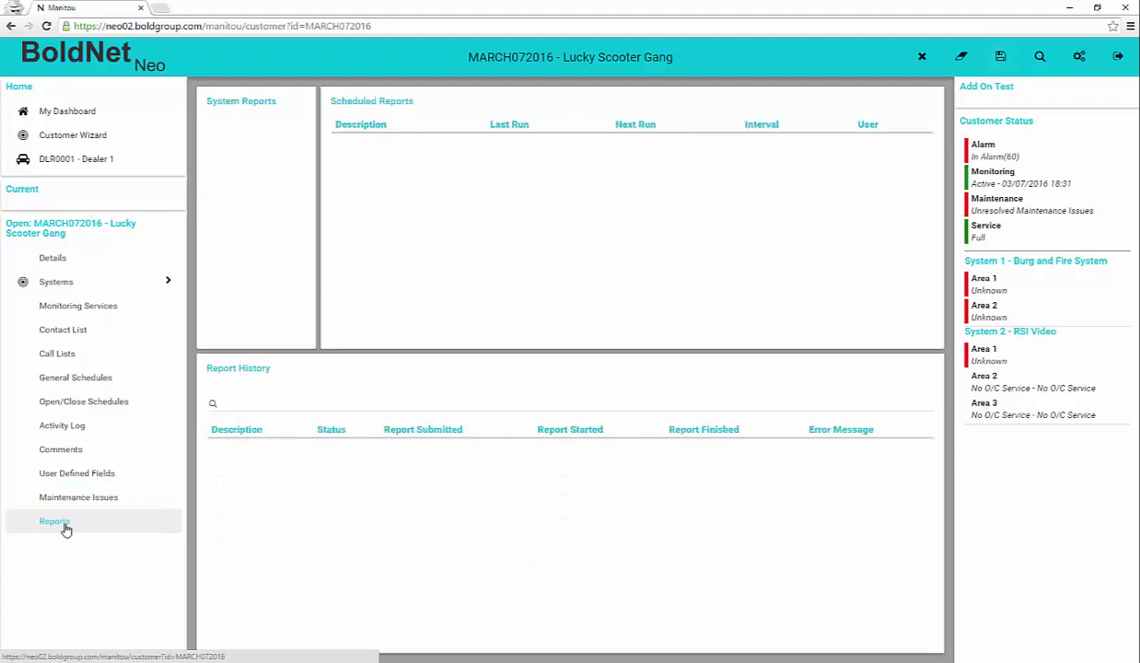
left_click(303, 120)
left_click(305, 243)
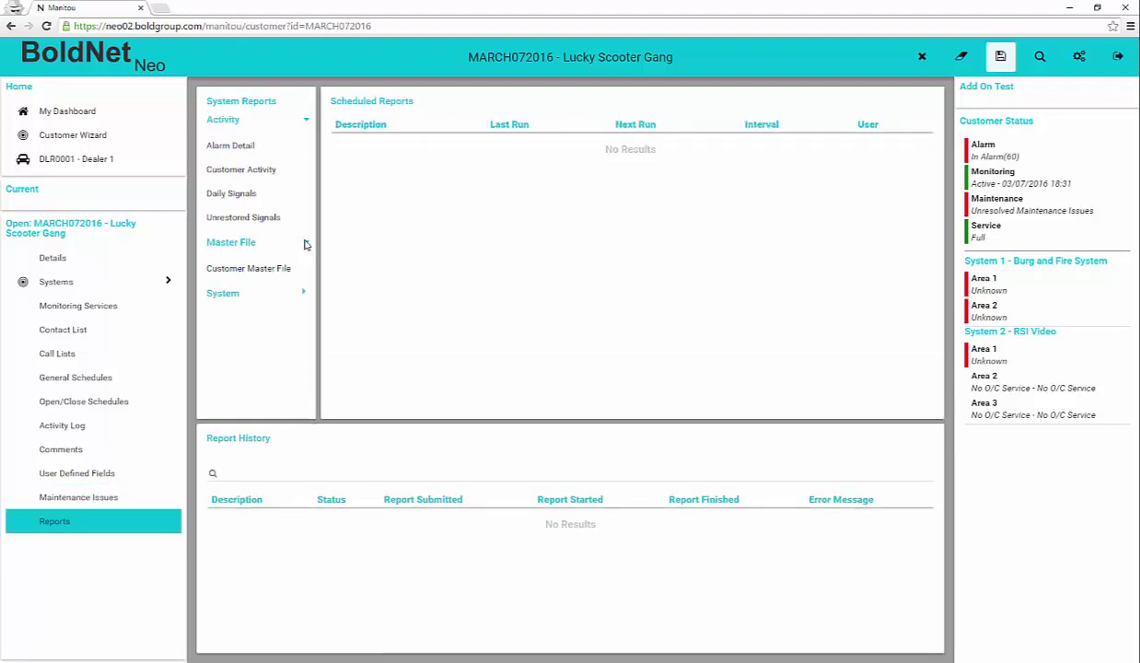
left_click(305, 292)
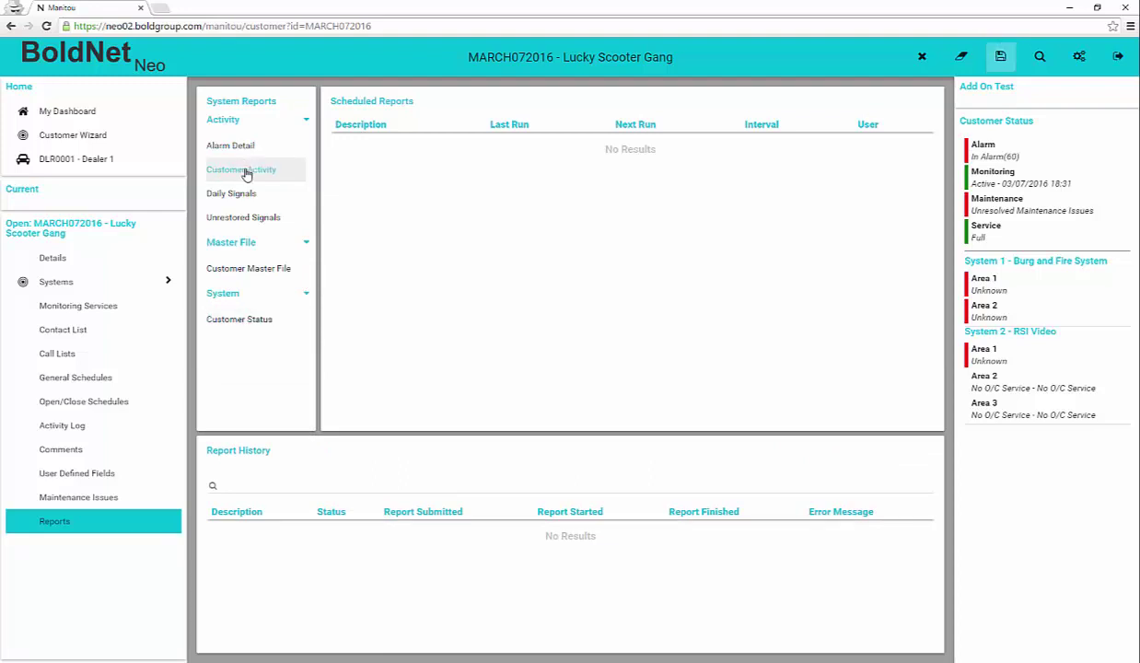
left_click(245, 171)
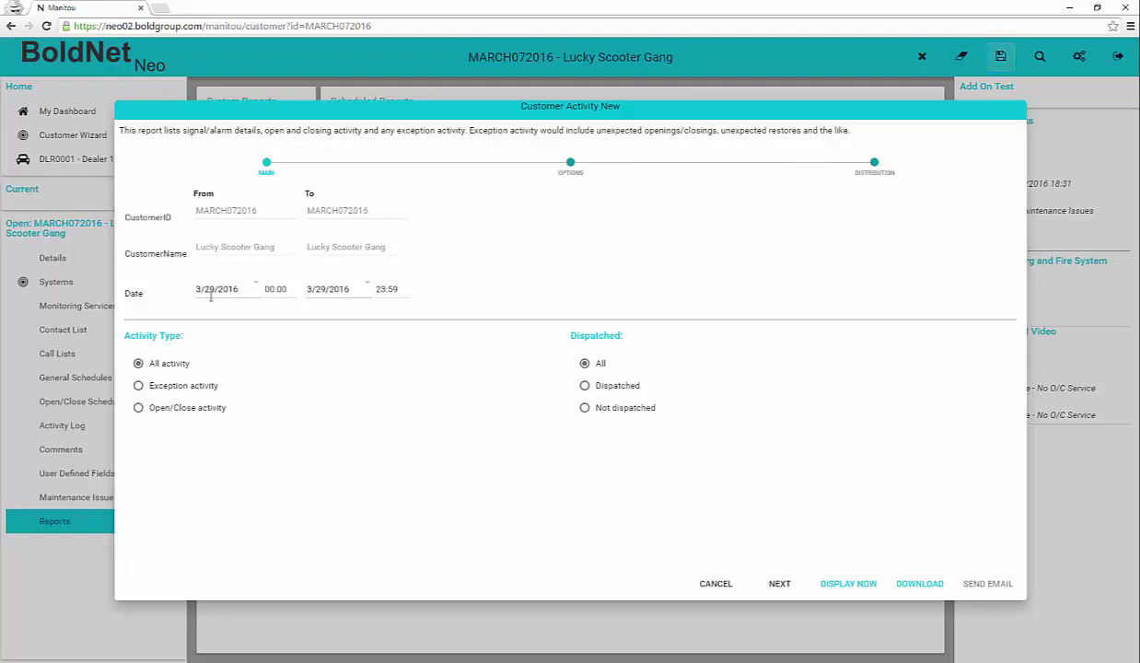
Advance the Customer Activity report to distribution and email it to the customer's e-mail contact
left_click(780, 585)
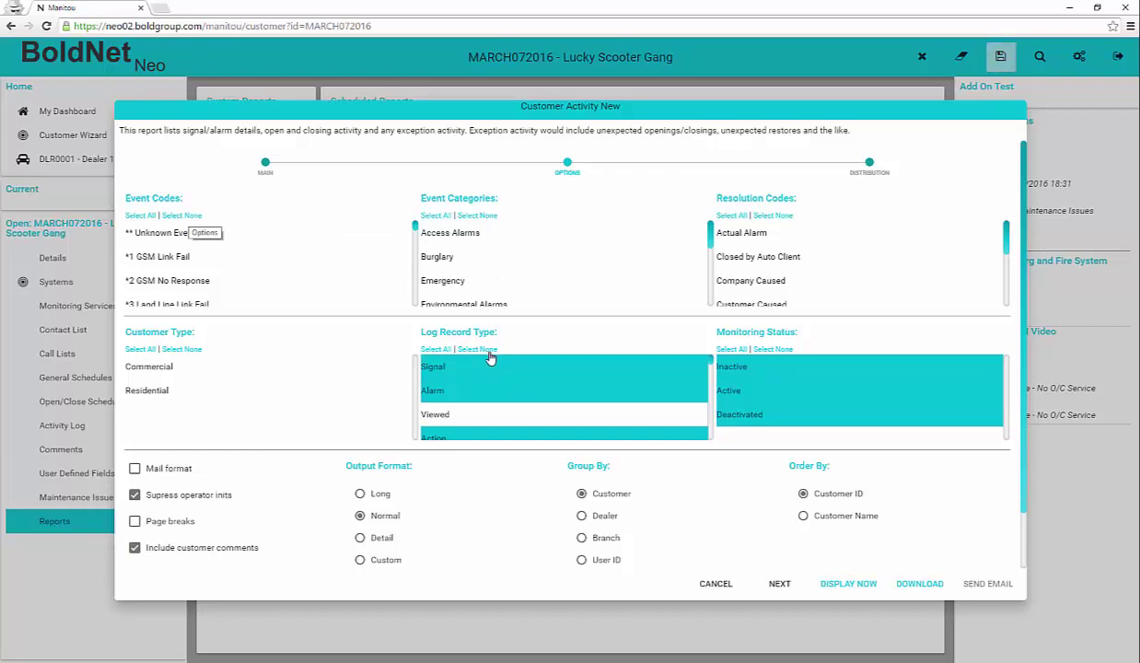
left_click(779, 584)
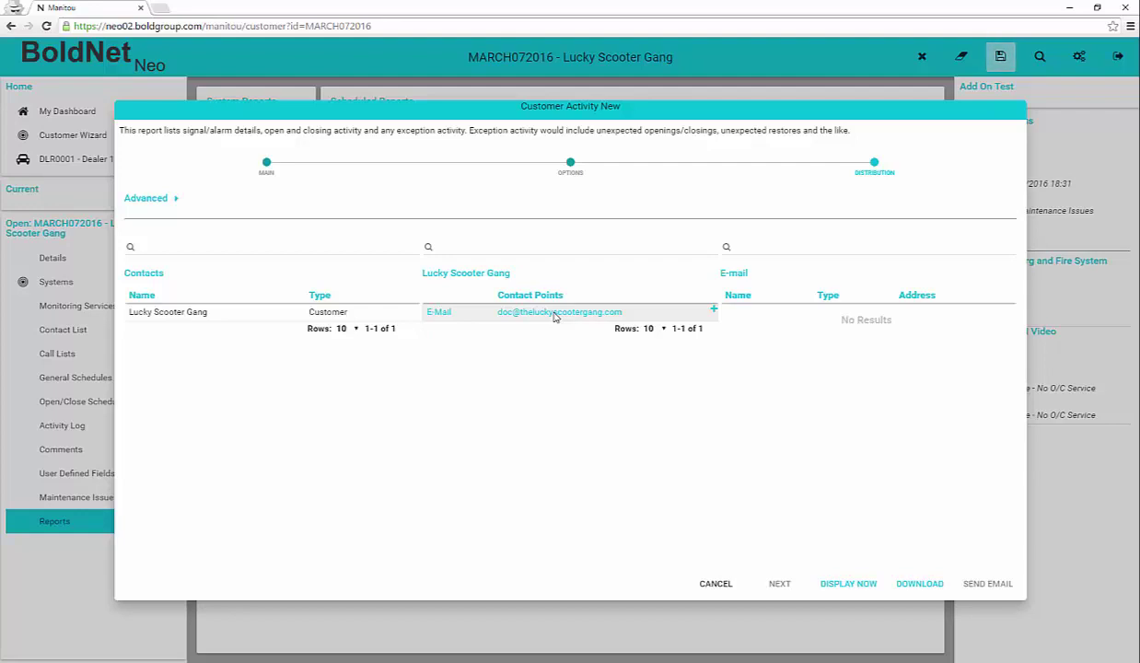
left_click(556, 313)
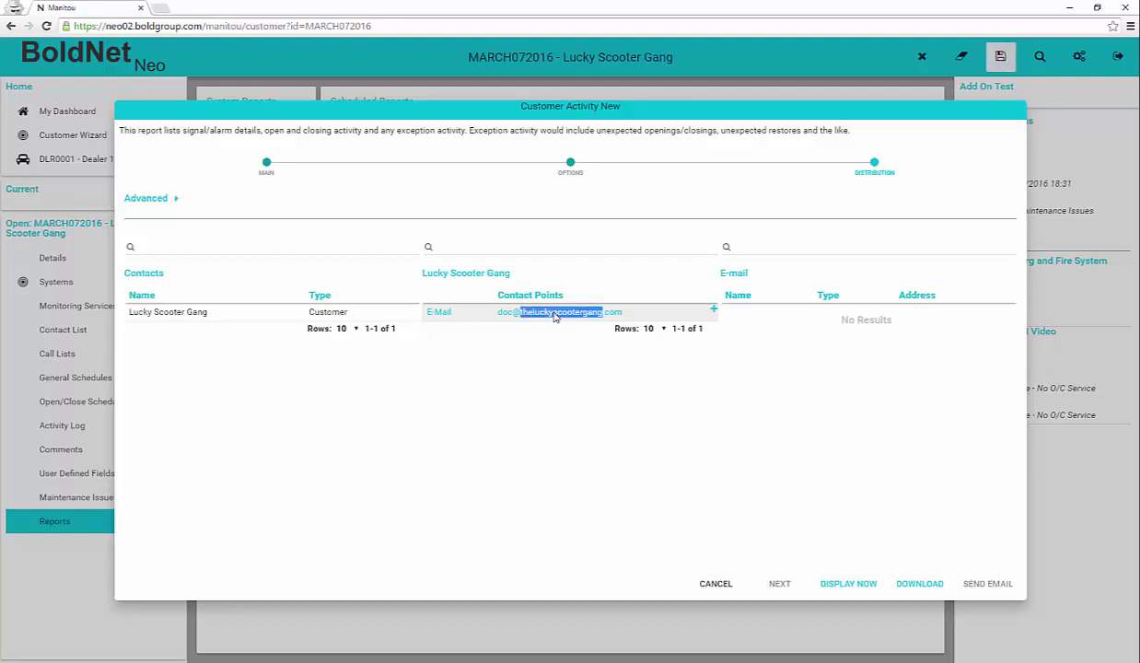
left_click(714, 311)
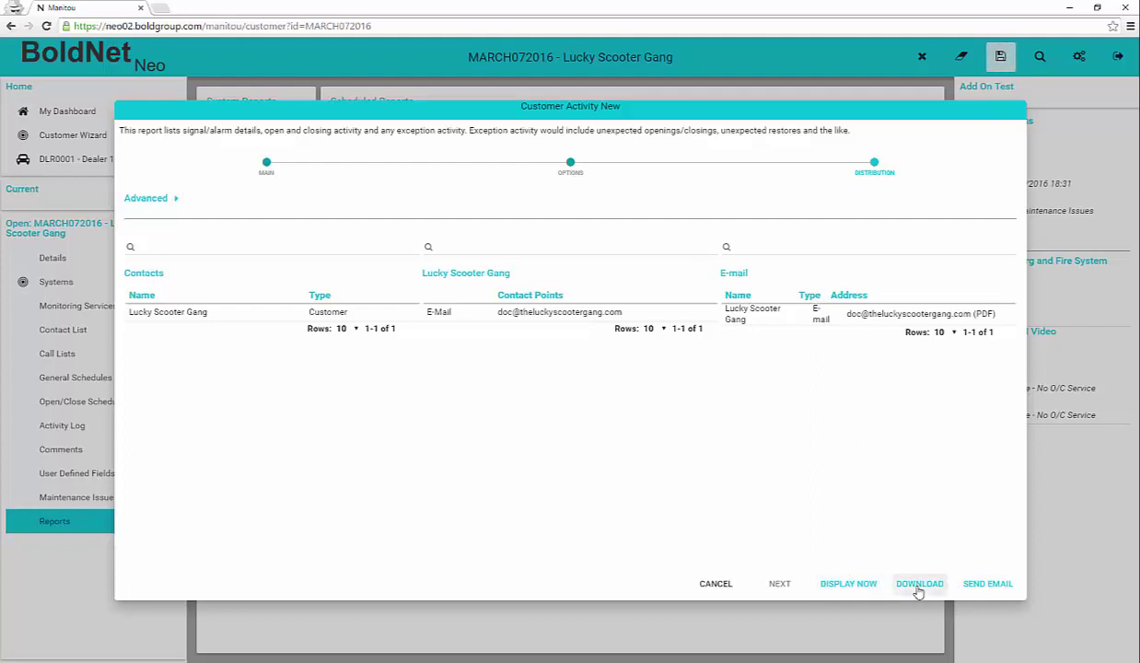
left_click(986, 584)
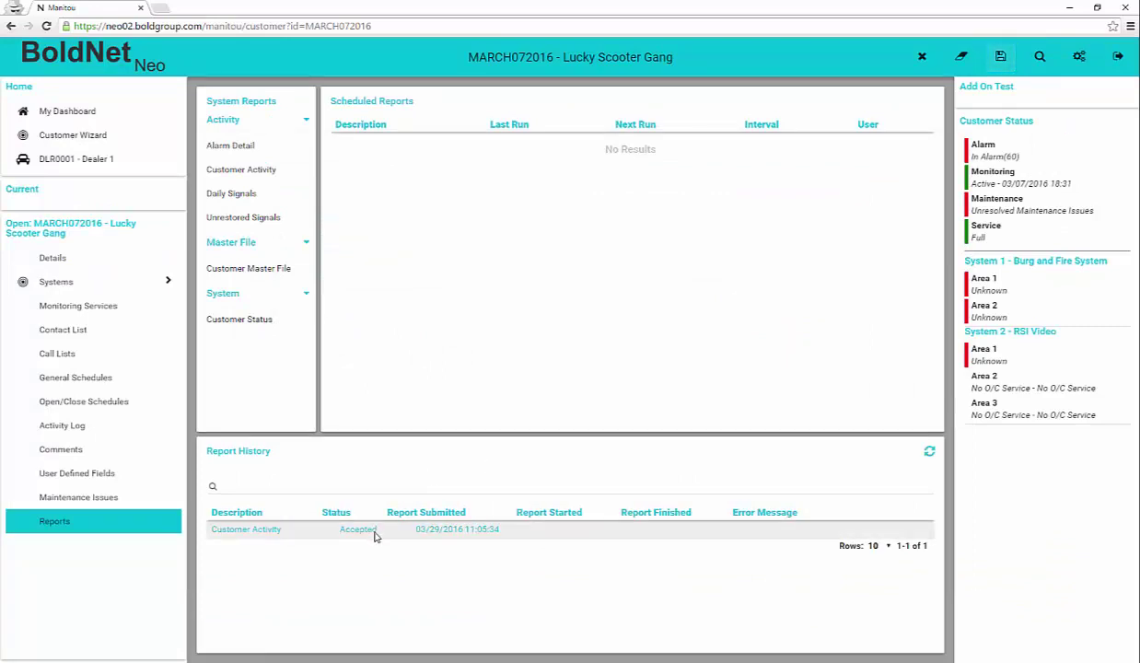
Refresh Report History to confirm the Customer Activity report shows Report Completed
left_click(928, 452)
left_click(633, 532)
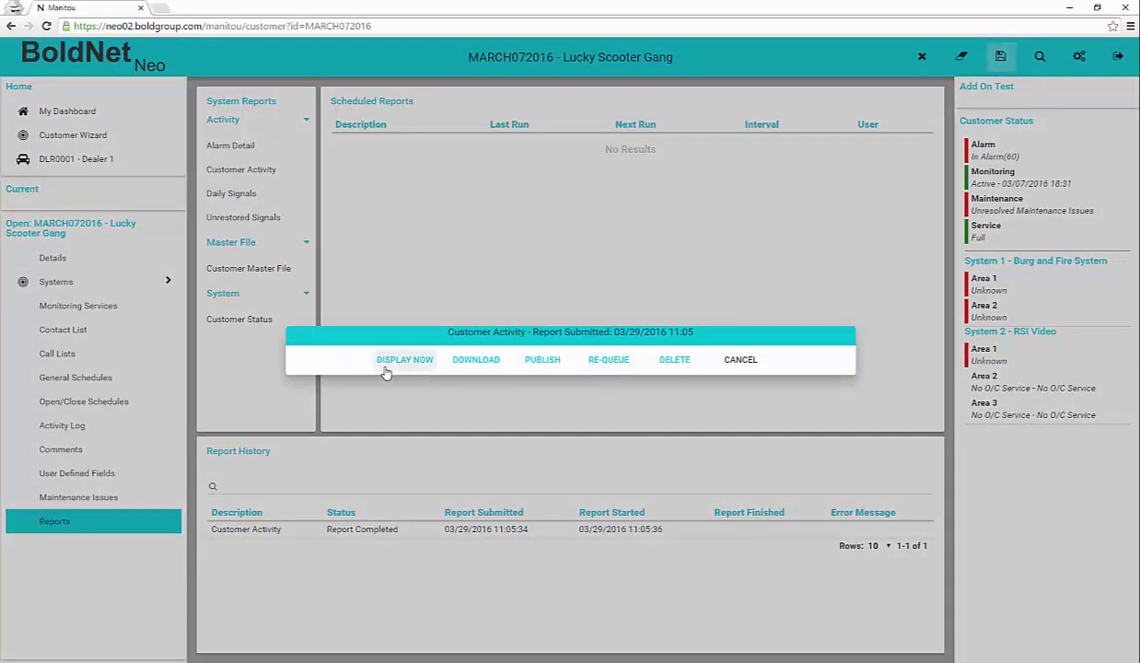
left_click(737, 359)
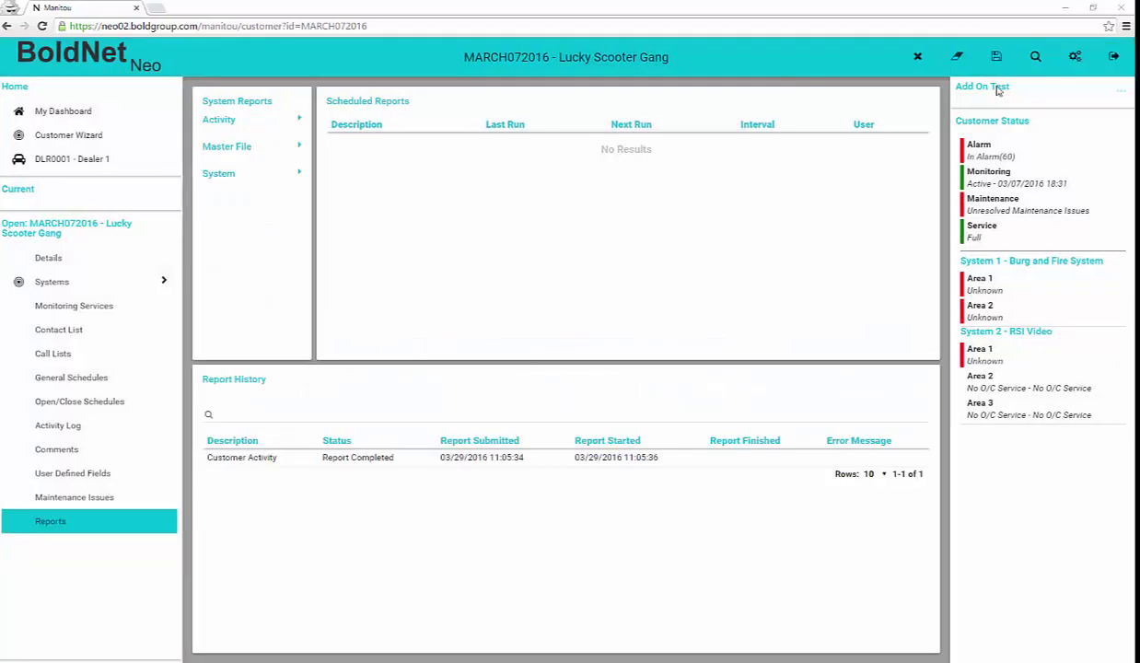
left_click(1120, 95)
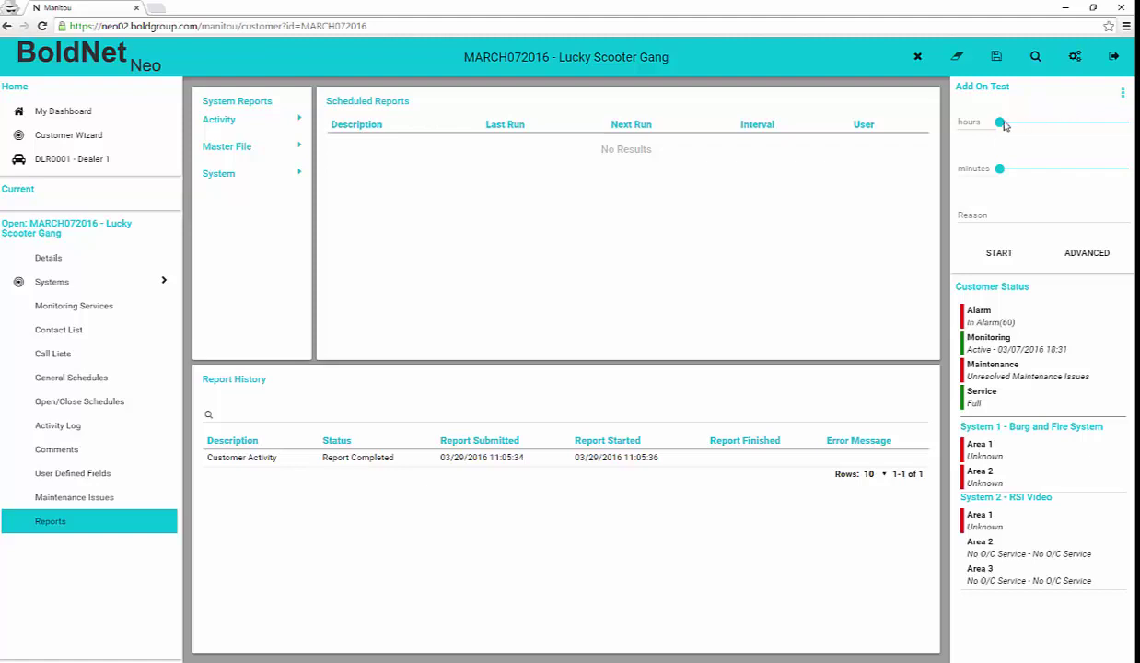
Set a 1-hour test duration with reason 'Testing' and start the whole-customer test
left_click_drag(1000, 122, 1042, 129)
left_click(990, 213)
type("Testo")
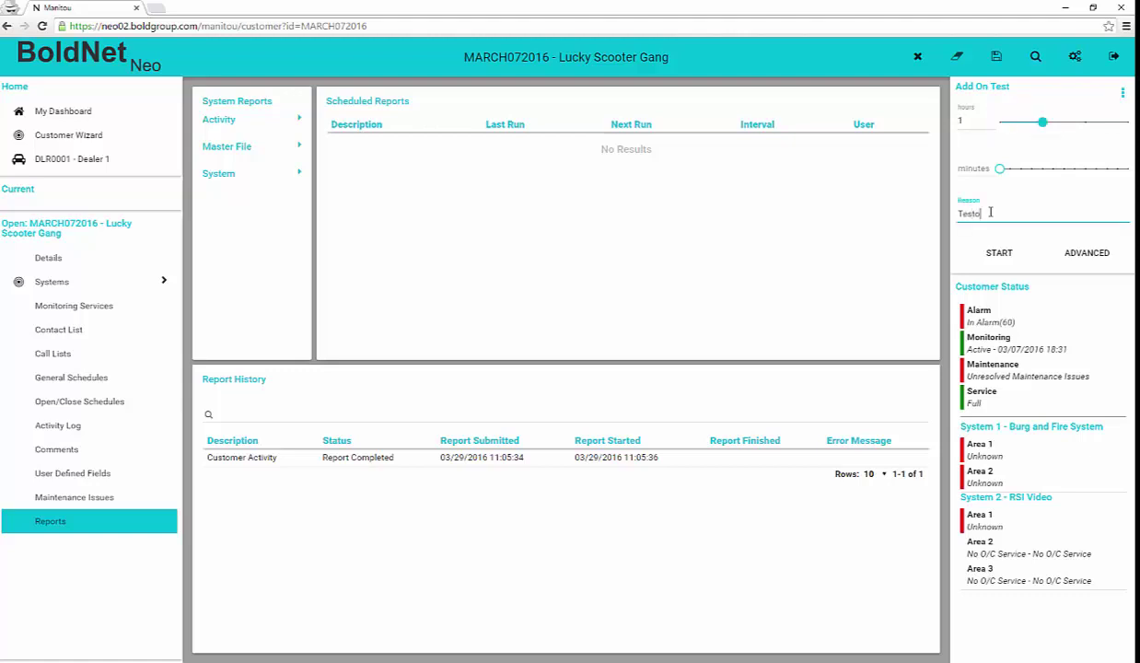
key("BackSpace")
type("ing")
left_click(1002, 256)
left_click(1002, 256)
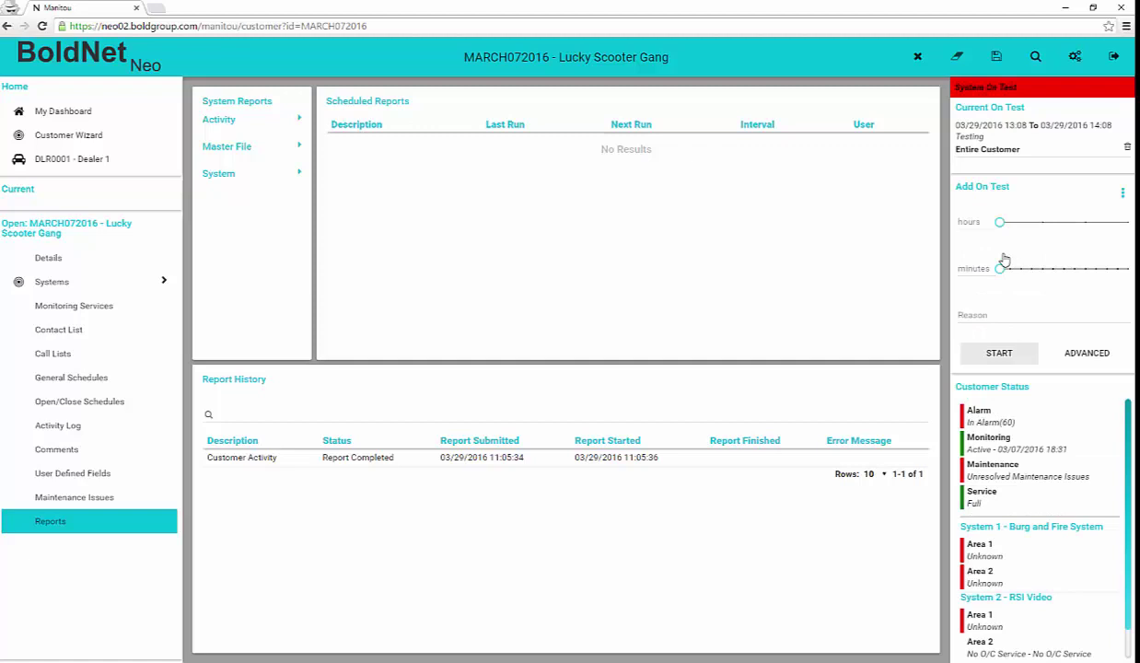
Begin an advanced on-test period with reason 'Advanced On Test' and start time 09:00
left_click(1107, 356)
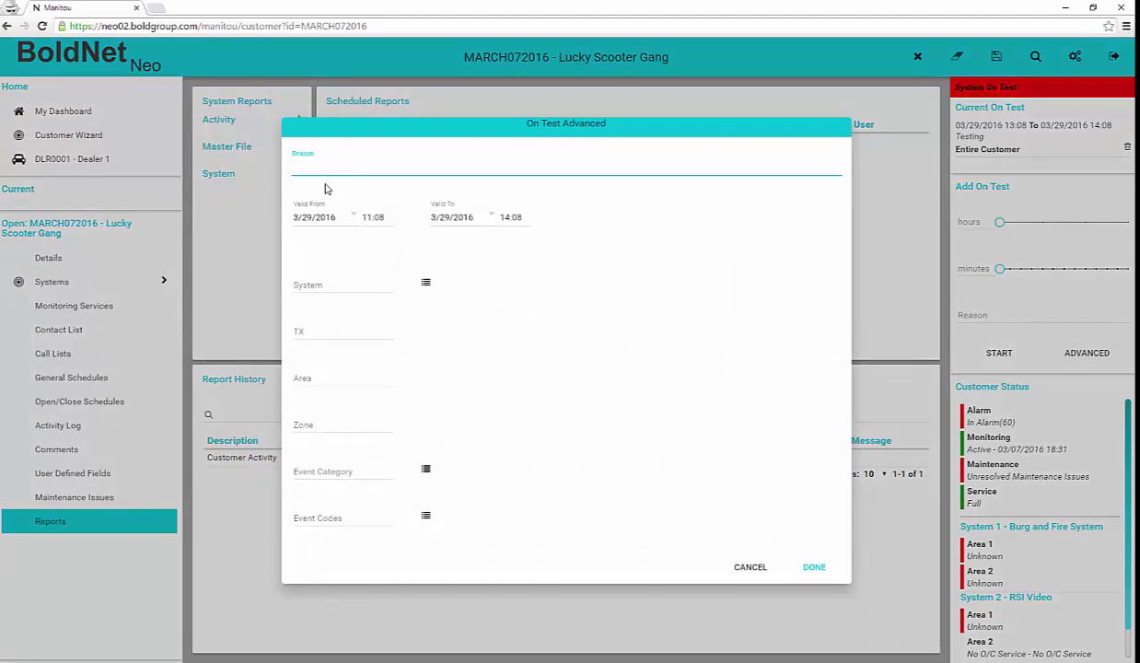
type("Advanced On Test")
left_click(373, 216)
type("00")
key("BackSpace")
key("BackSpace")
key("BackSpace")
key("BackSpace")
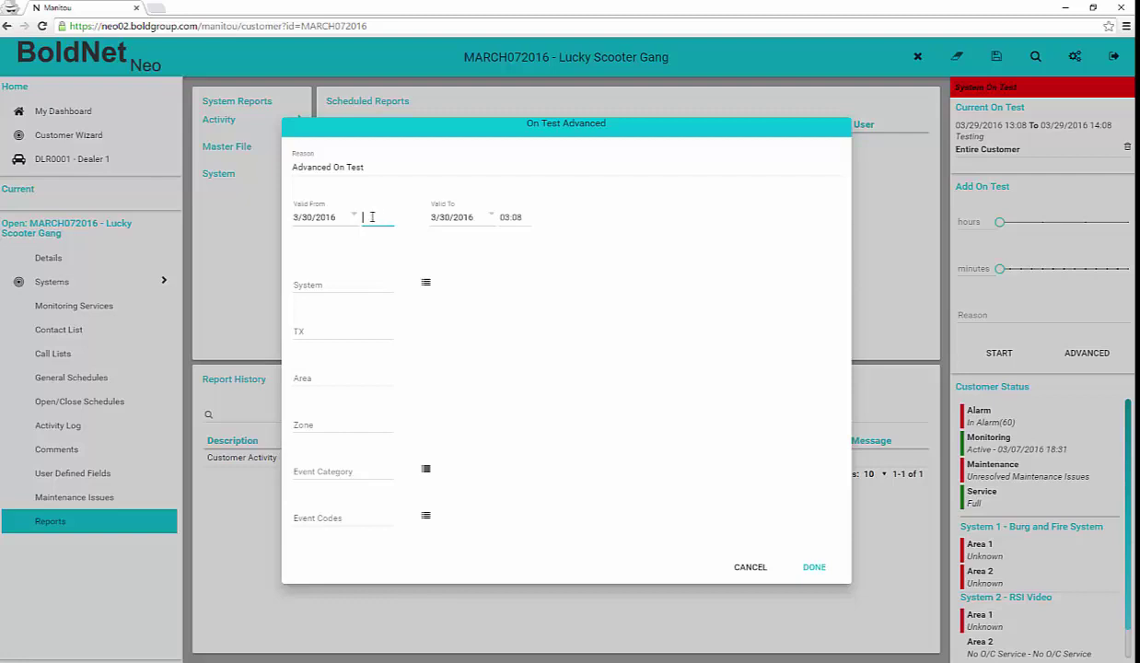
type("9:00")
Select system 1 (Burg and Fire) and zones 1, 5, 4, 3, then save the period
left_click(356, 283)
left_click(476, 350)
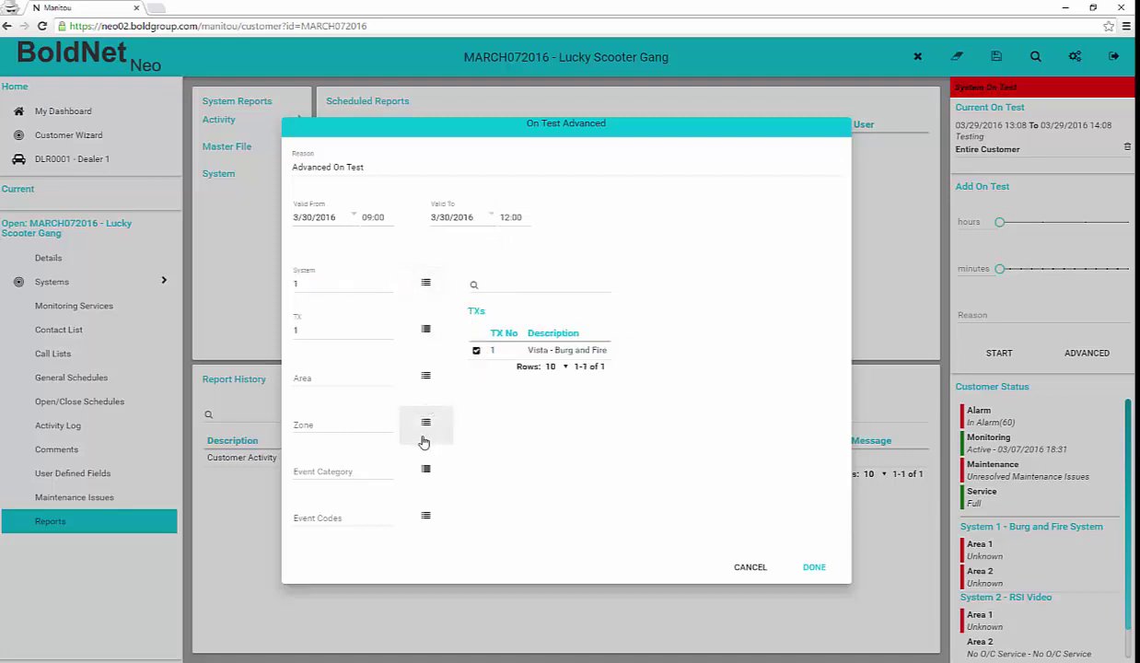
left_click(426, 422)
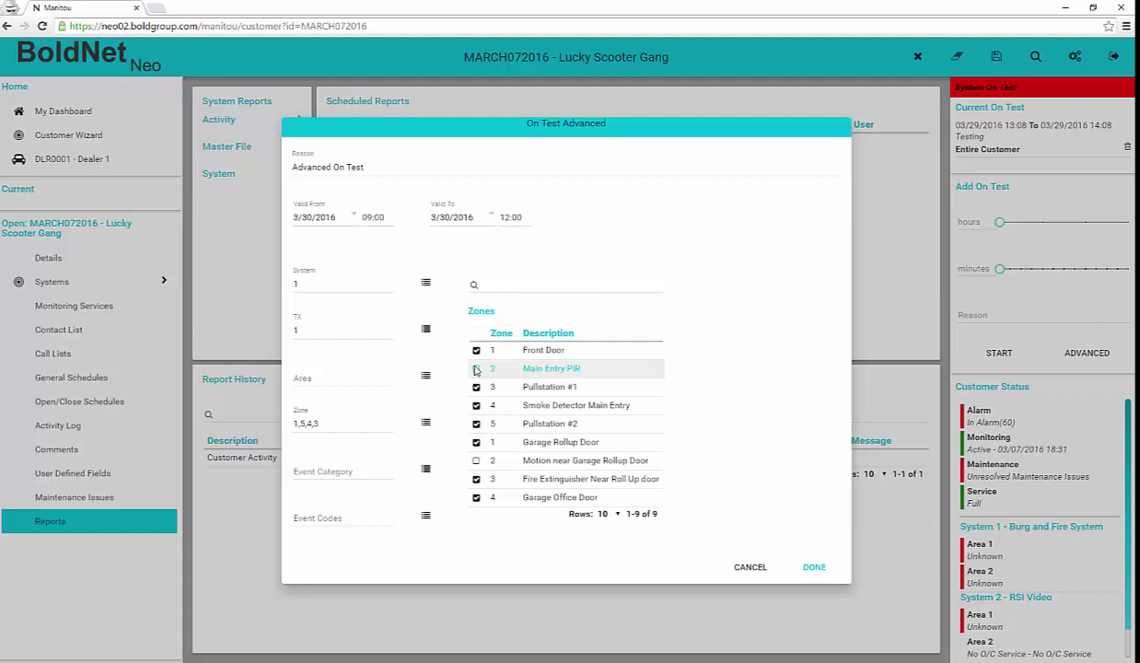
left_click(815, 568)
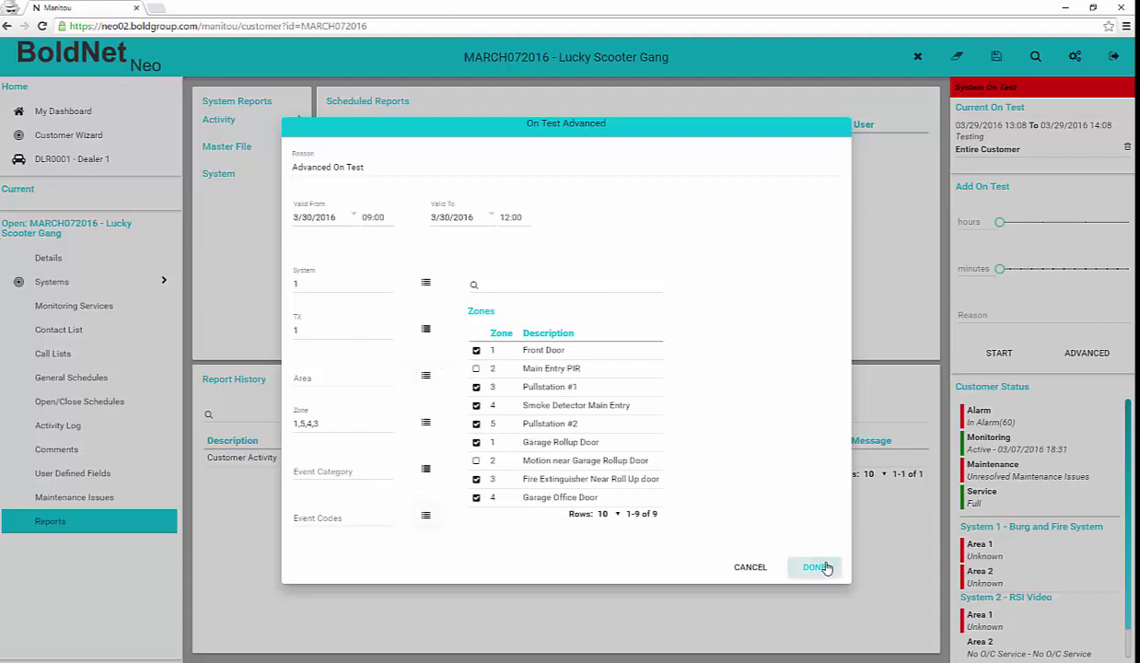